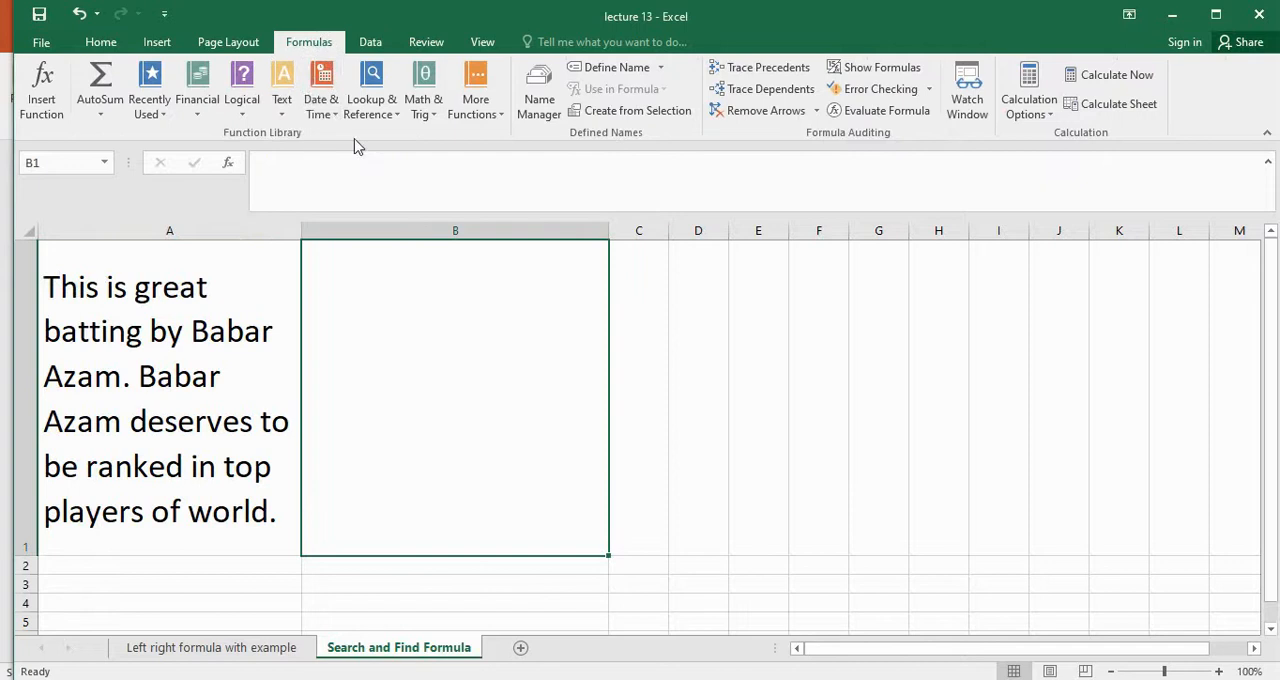
# Insert a FIND function in cell B1 that looks for "T" within the text of cell A1
pyautogui.click(285, 92)
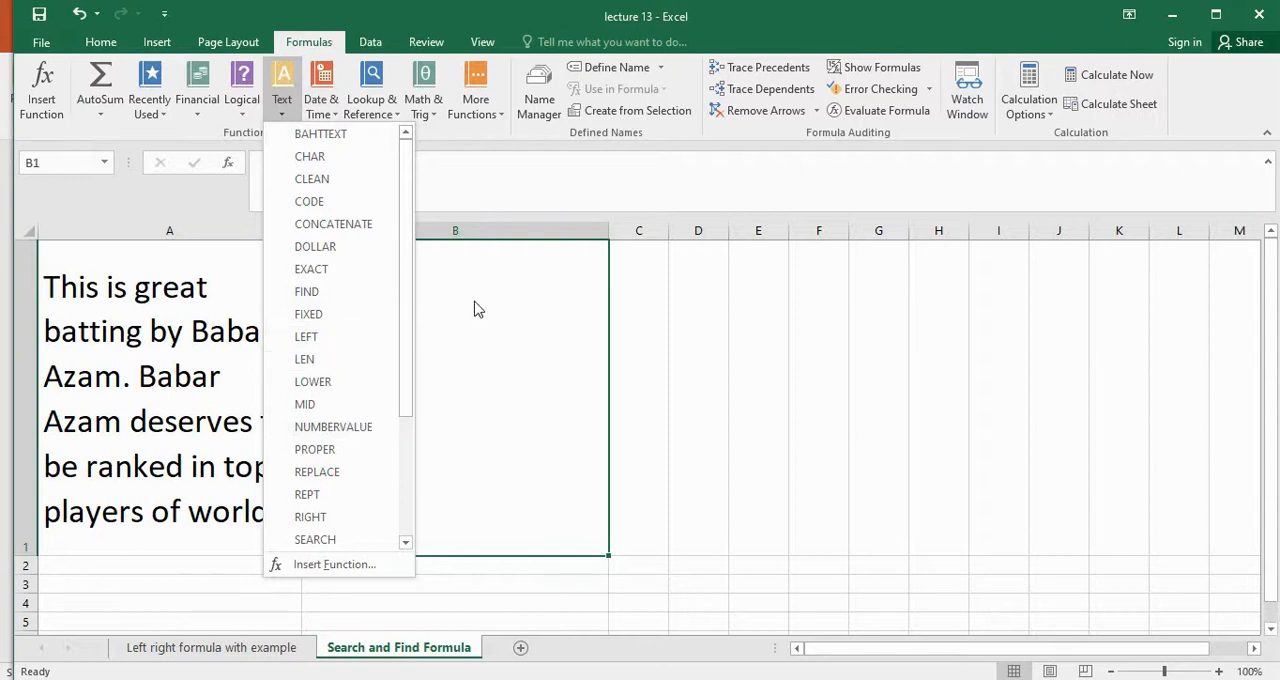
pyautogui.click(348, 291)
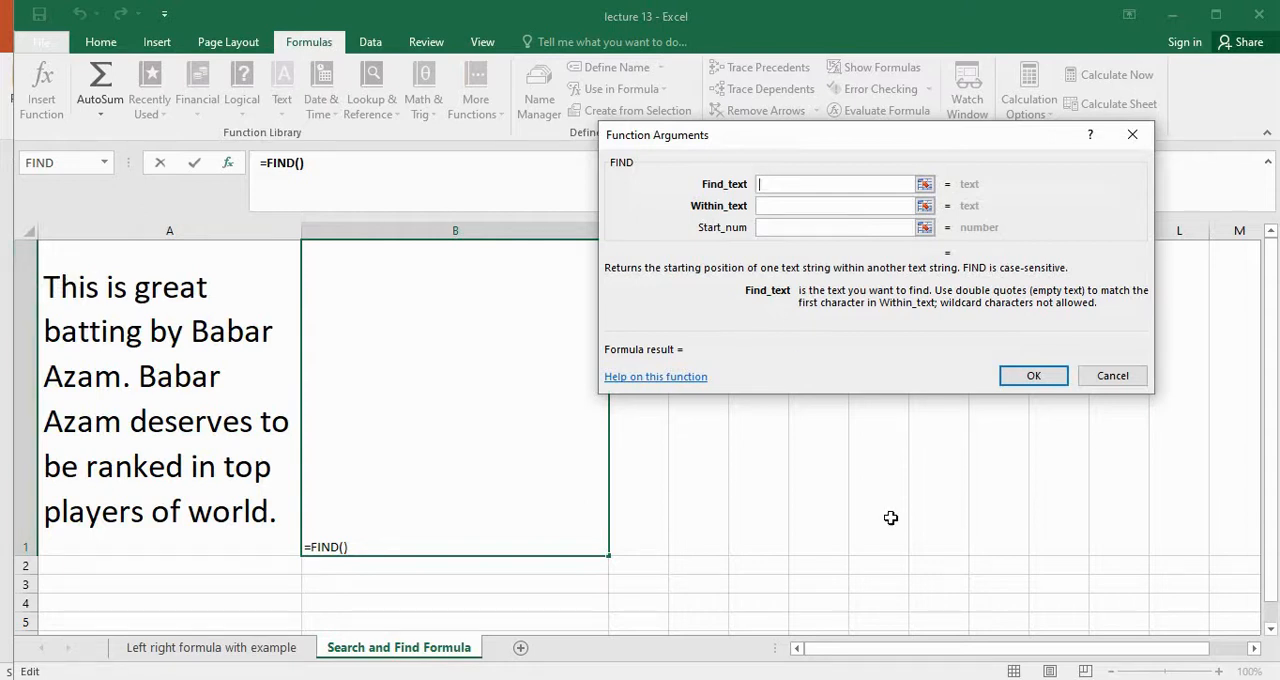
pyautogui.write('T')
pyautogui.click(783, 205)
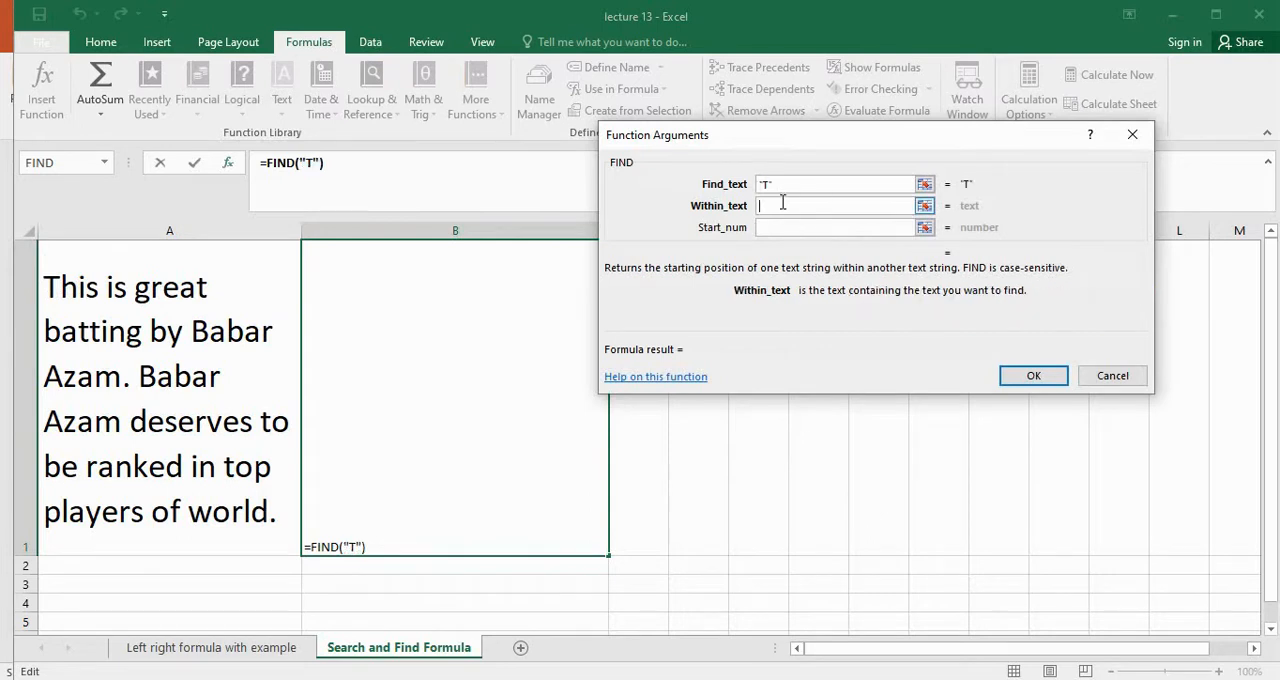
pyautogui.click(219, 355)
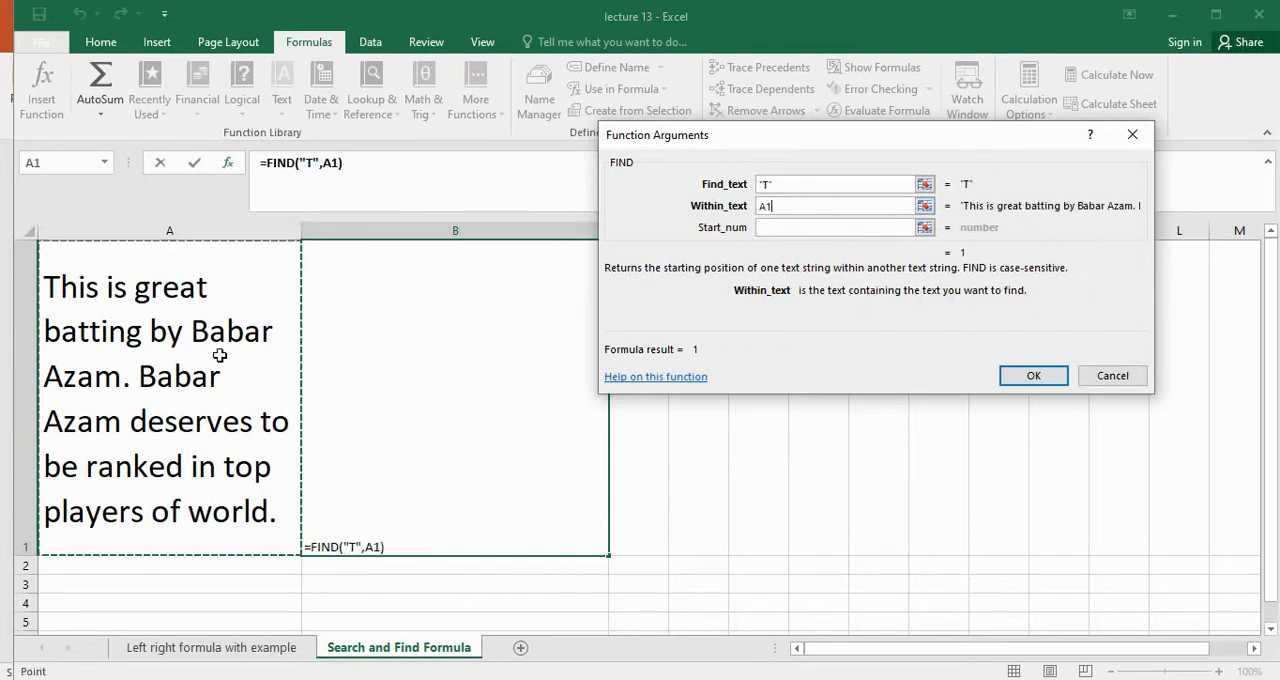
pyautogui.click(1030, 375)
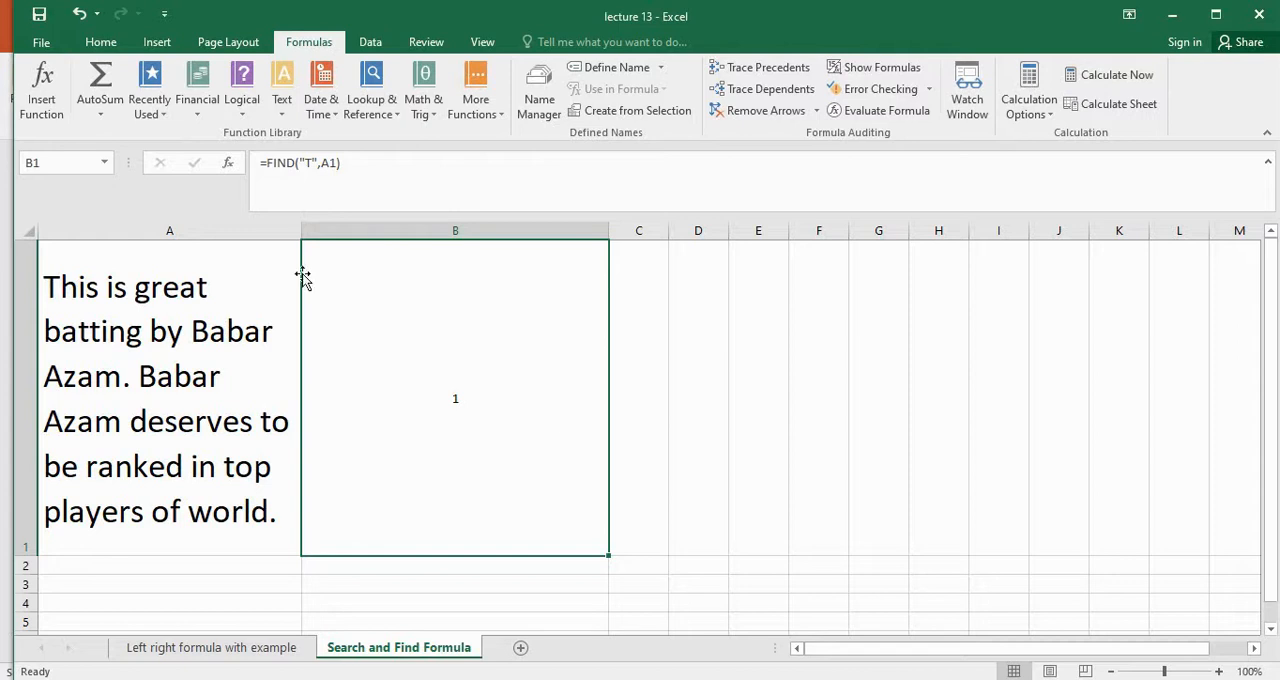
# Change the search text of the FIND formula in B1 to "h"
pyautogui.click(310, 168)
pyautogui.press('BackSpace')
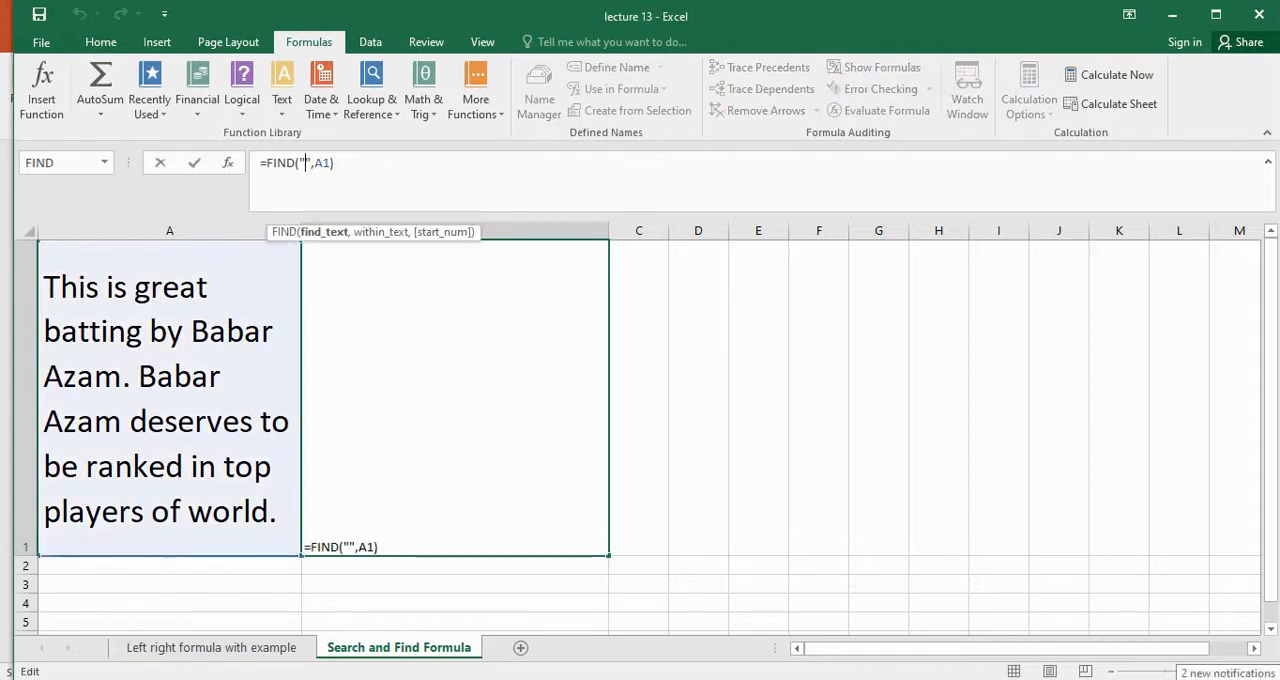
pyautogui.write('h')
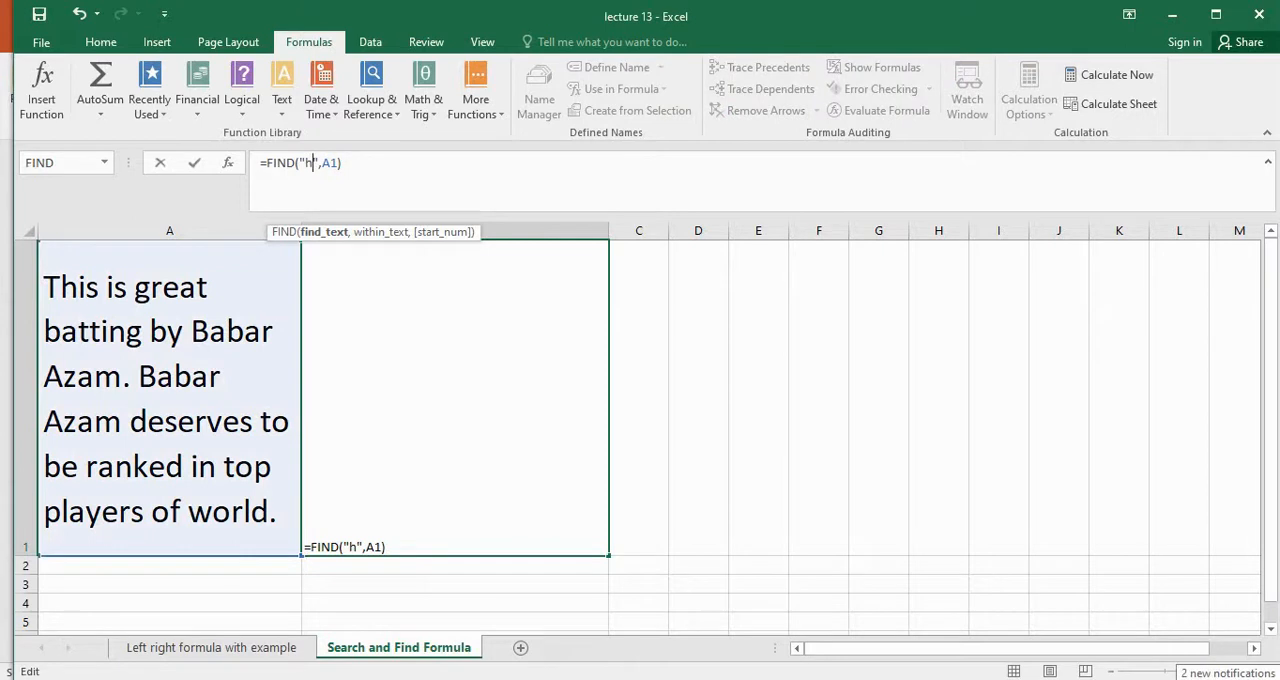
pyautogui.press('Return')
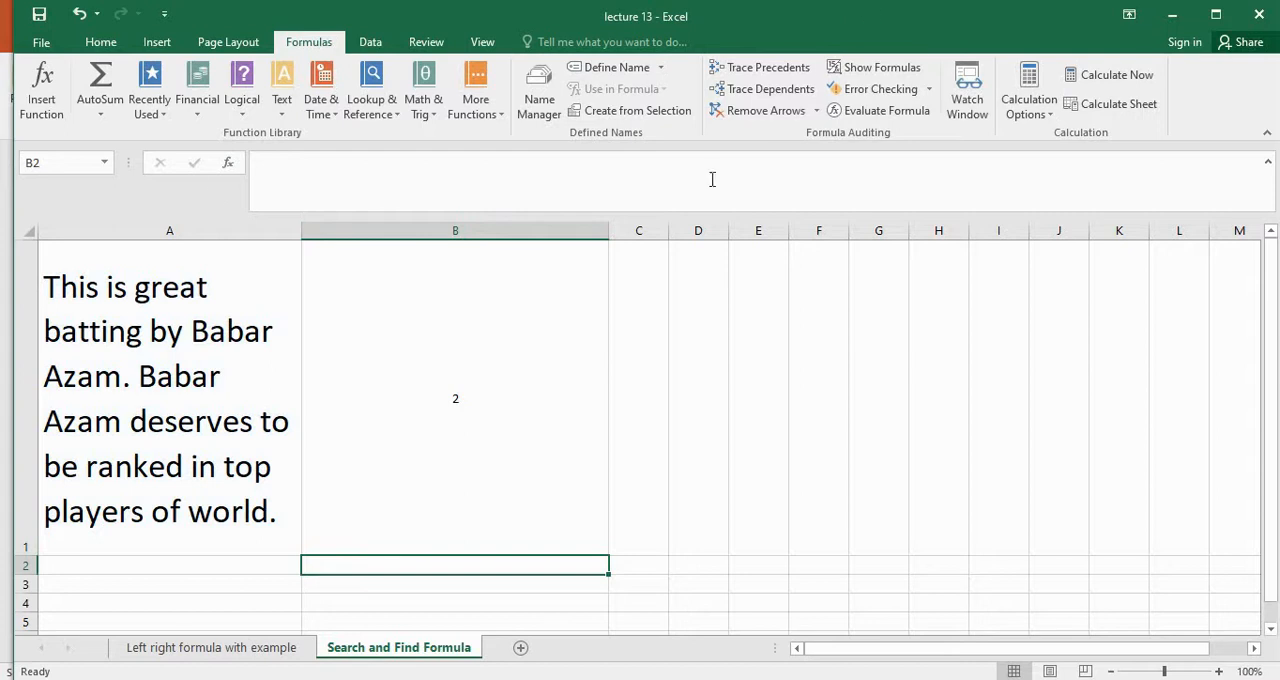
# Set the find text of B1's FIND formula to the word "Babar"
pyautogui.click(535, 439)
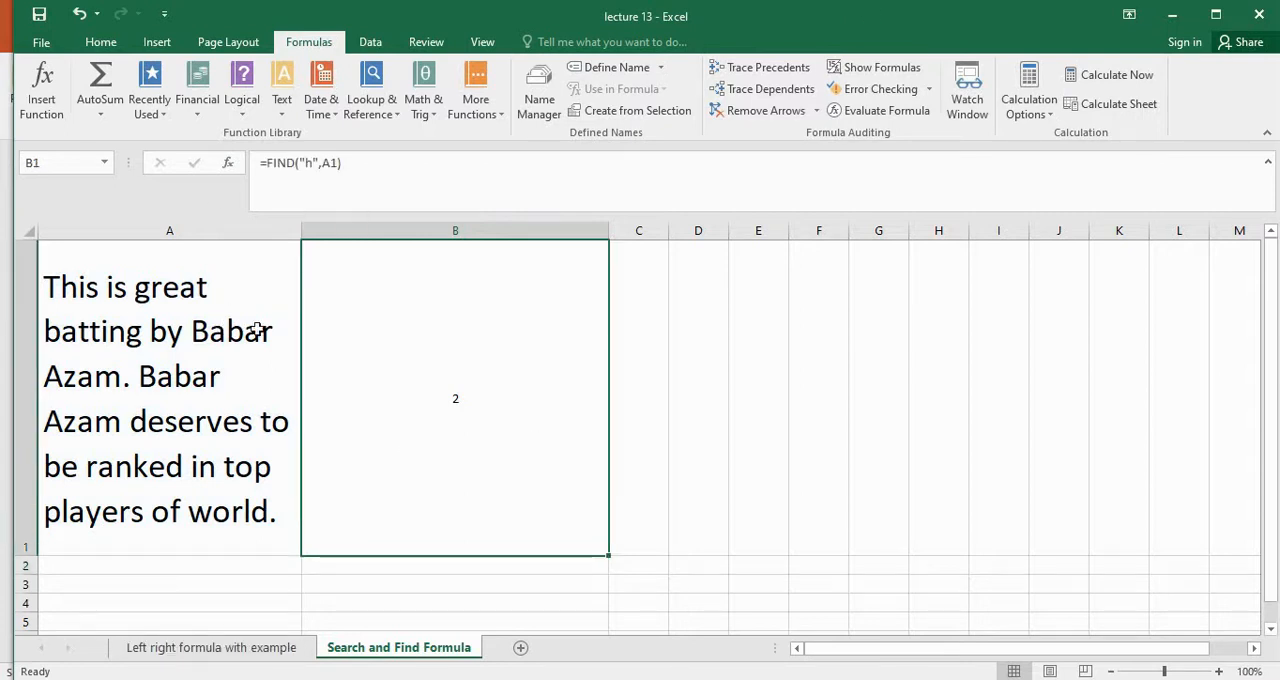
pyautogui.click(312, 163)
pyautogui.press('BackSpace')
pyautogui.write('Babar')
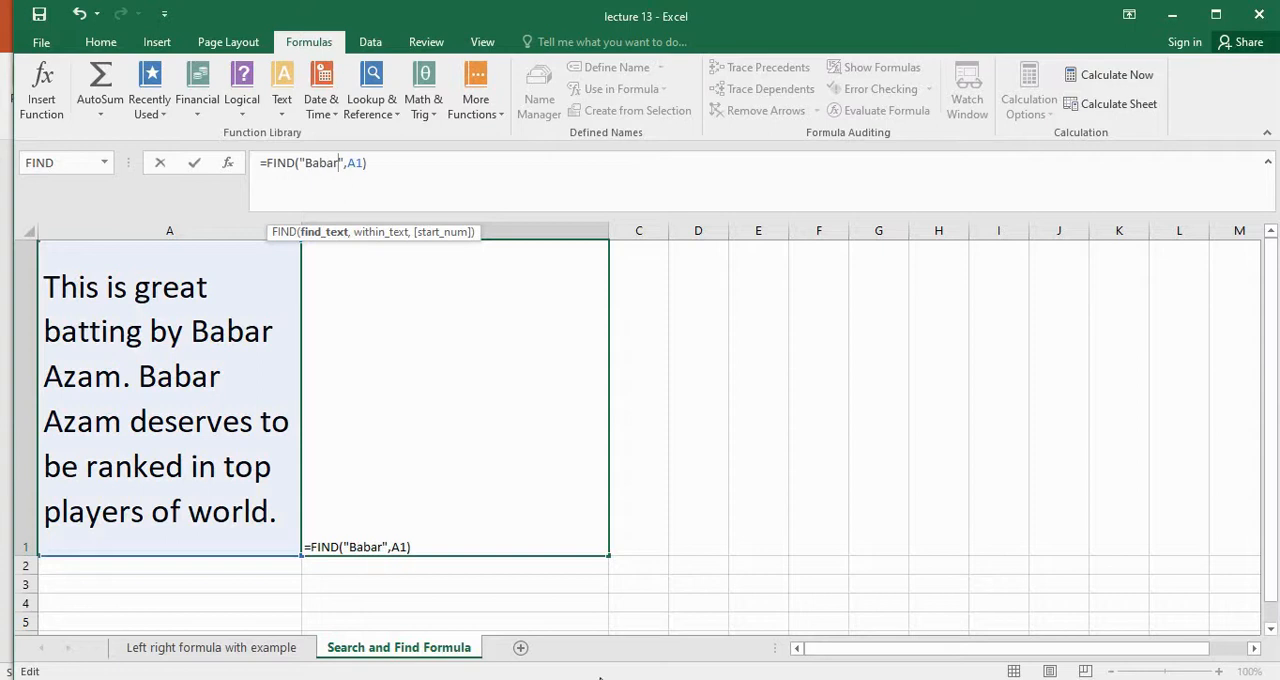
pyautogui.press('Return')
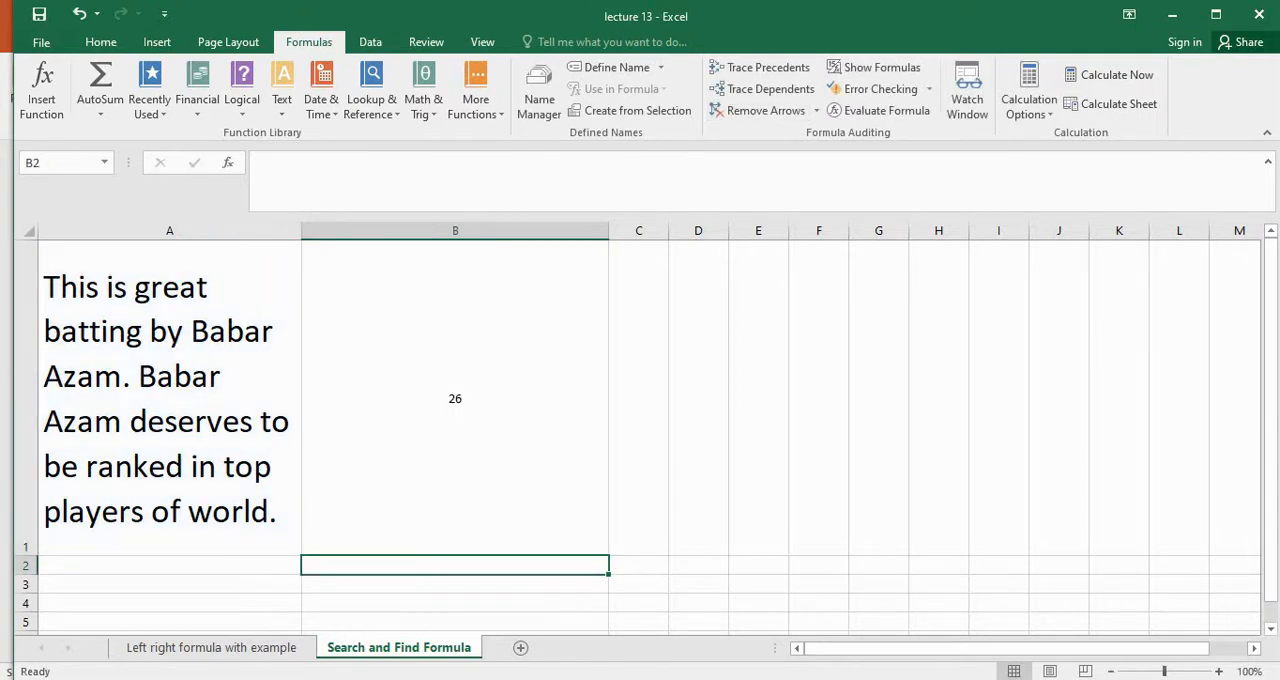
# Add a start number of 27 as the third argument of the FIND formula in B1
pyautogui.click(458, 404)
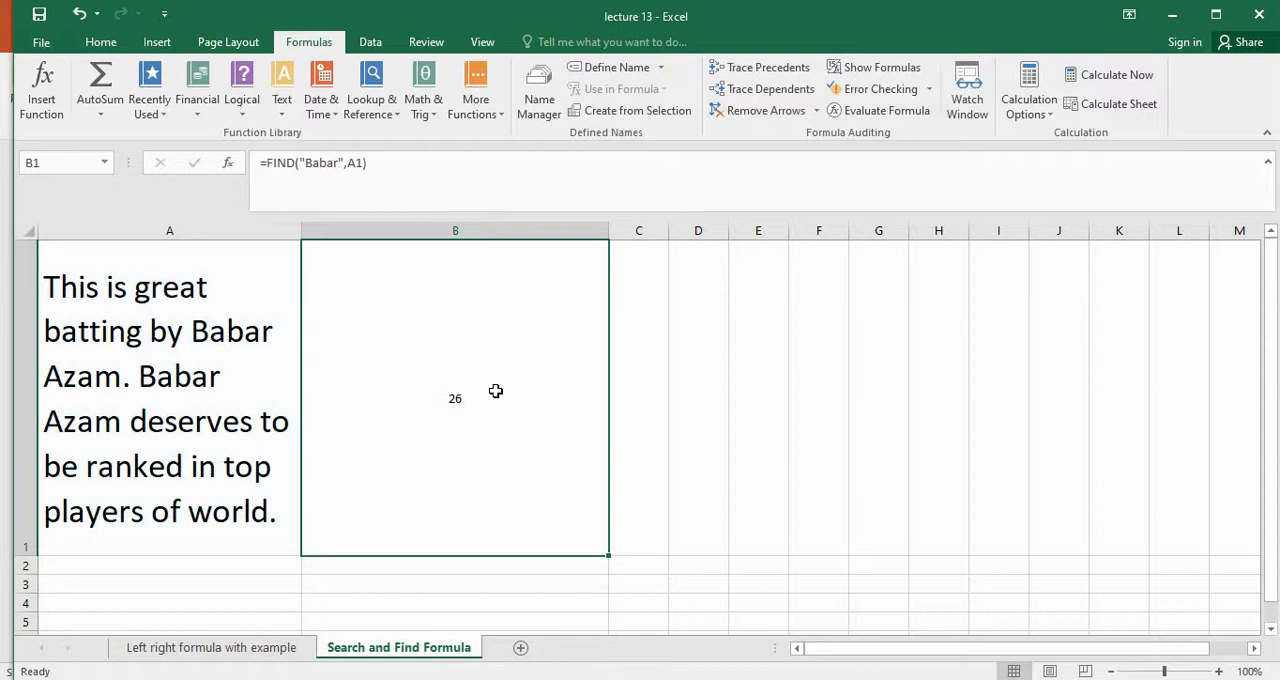
pyautogui.click(222, 376)
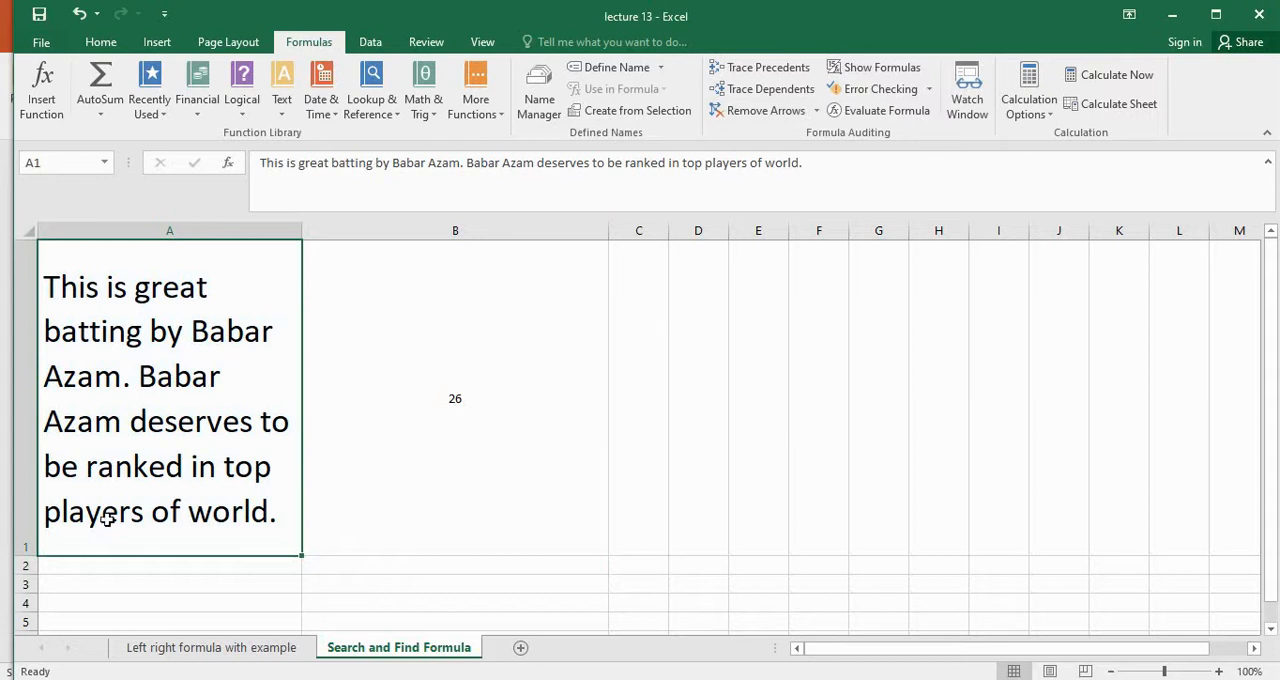
pyautogui.click(475, 411)
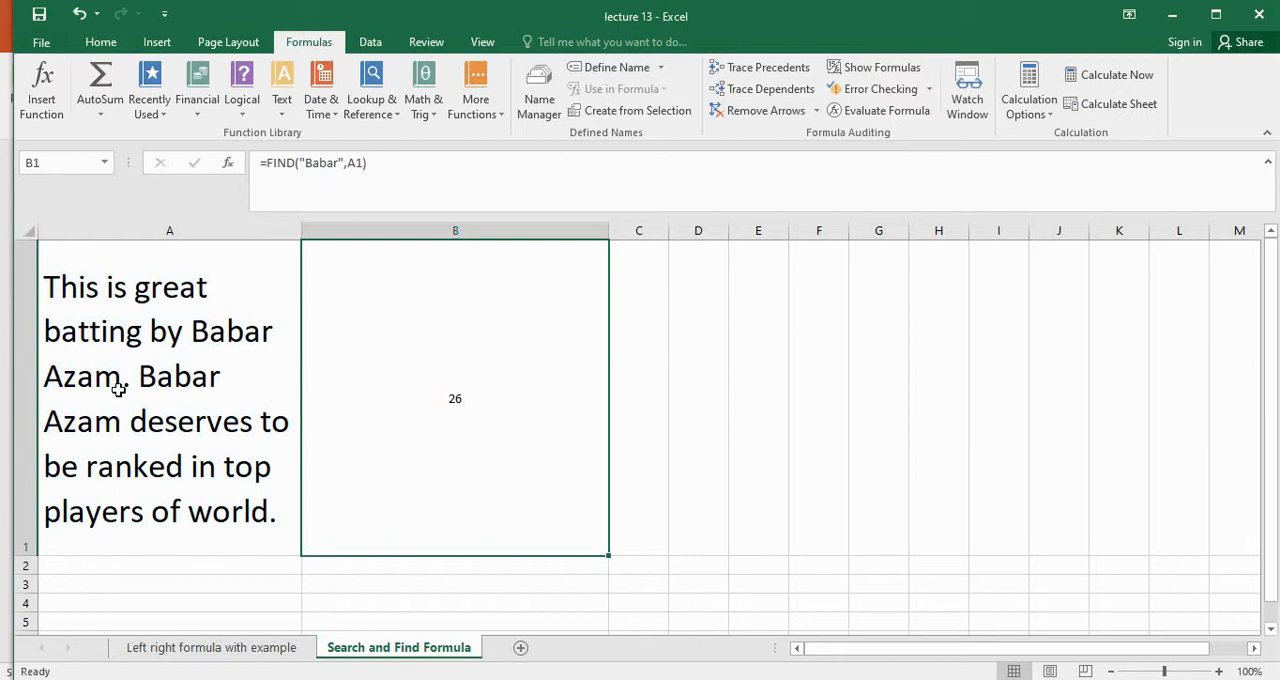
pyautogui.click(363, 162)
pyautogui.write(',27')
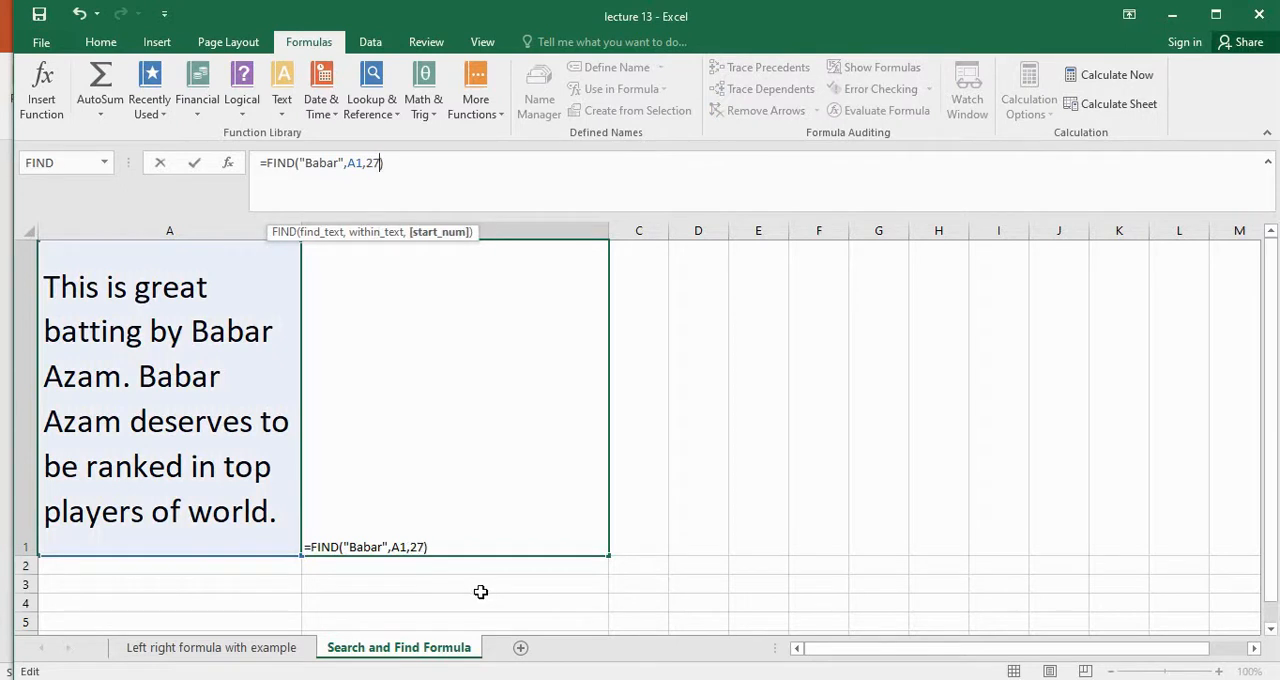
pyautogui.write(')')
pyautogui.press('Return')
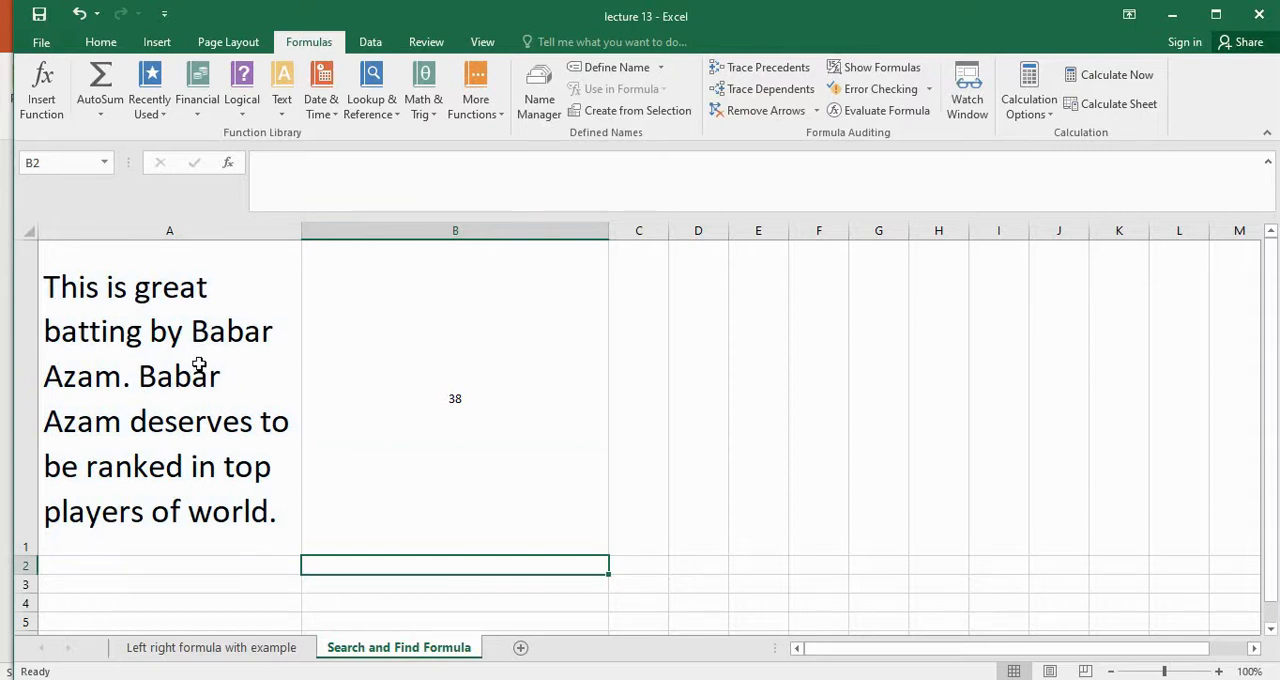
# Change the find text in B1's formula to lowercase "babar" to test FIND's case sensitivity
pyautogui.click(556, 393)
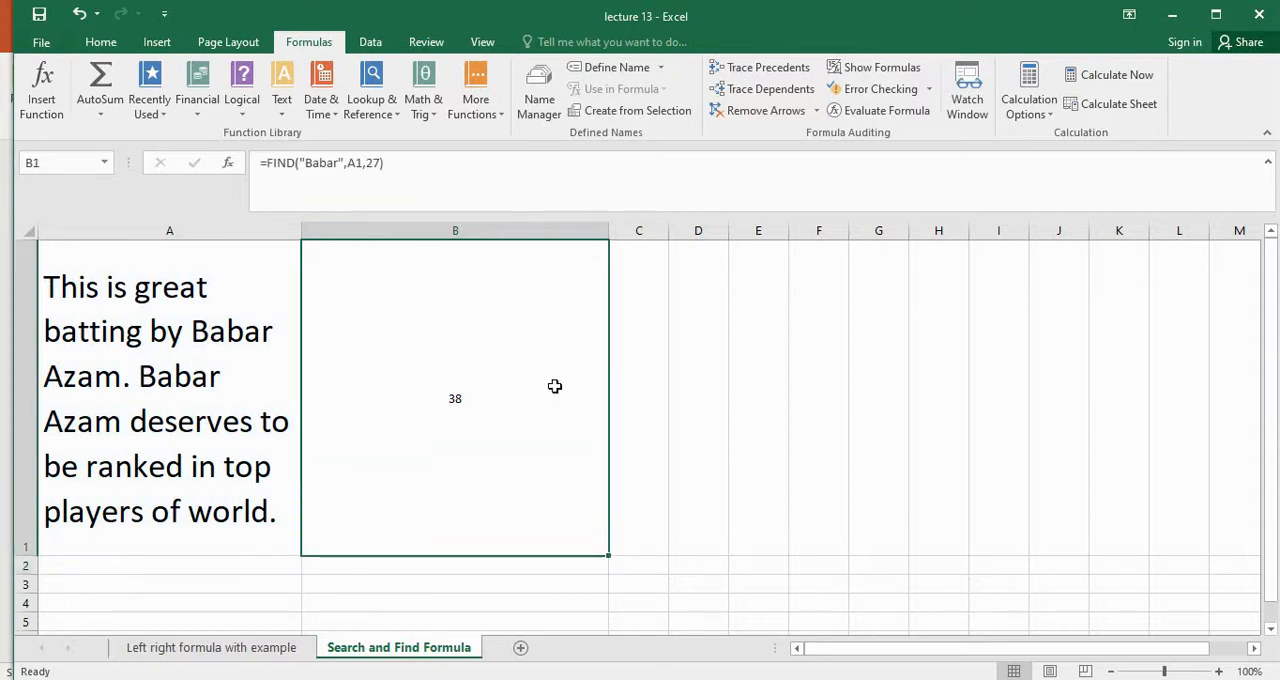
pyautogui.click(290, 168)
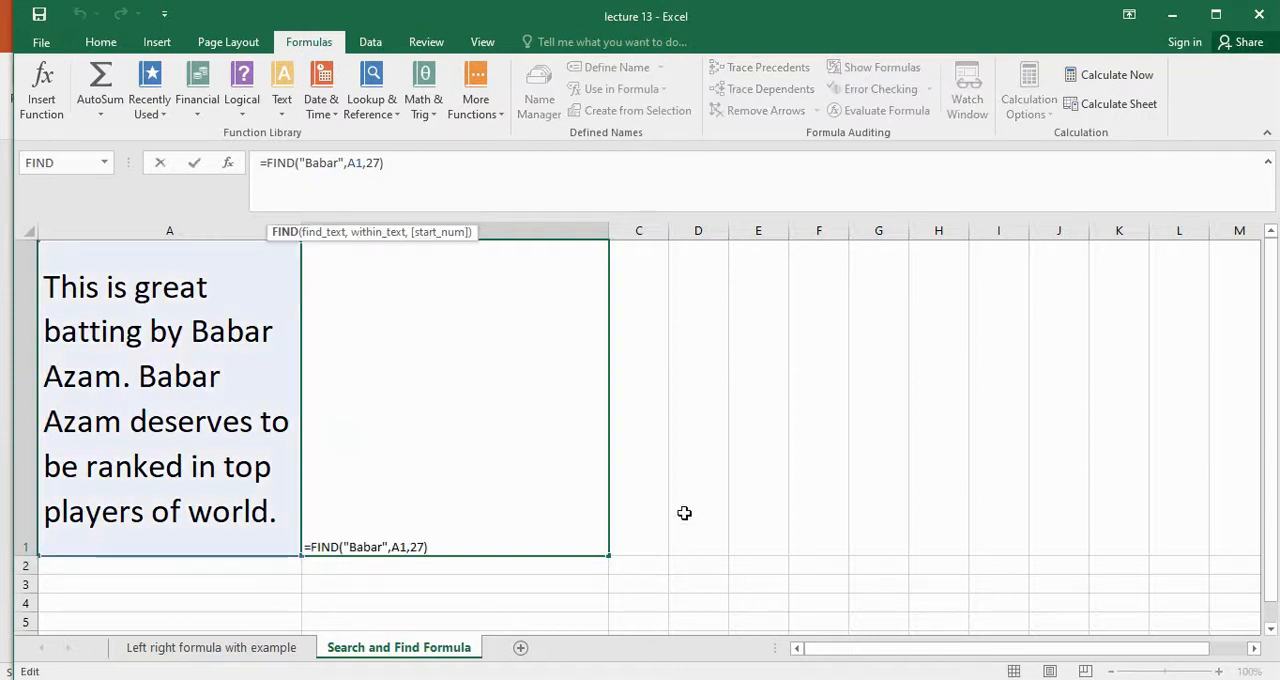
pyautogui.press('Right')
pyautogui.press('Right')
pyautogui.press('Right')
pyautogui.press('BackSpace')
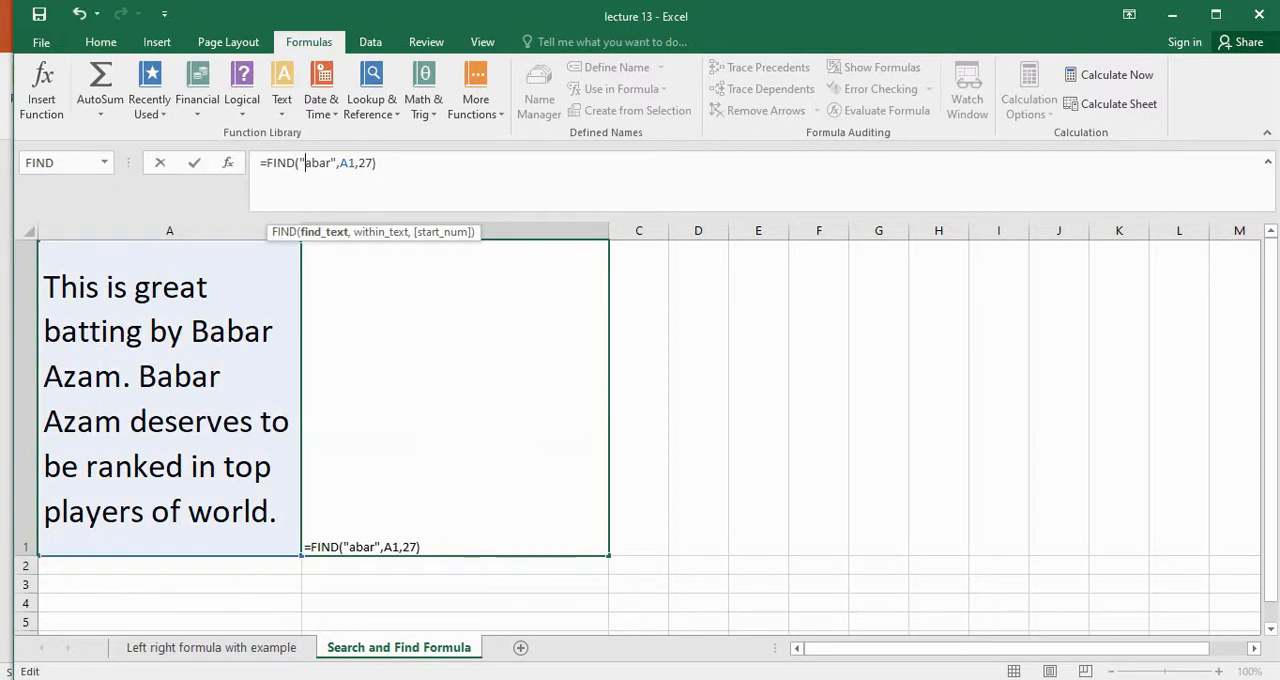
pyautogui.write('b')
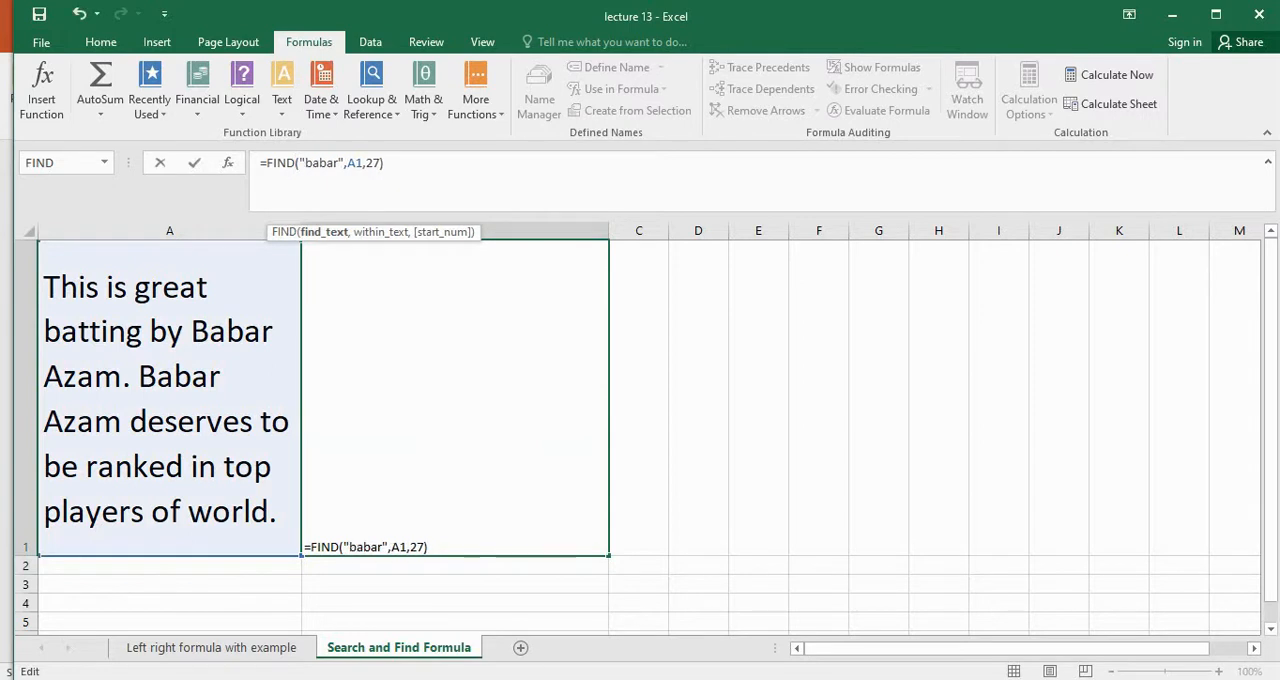
pyautogui.press('Return')
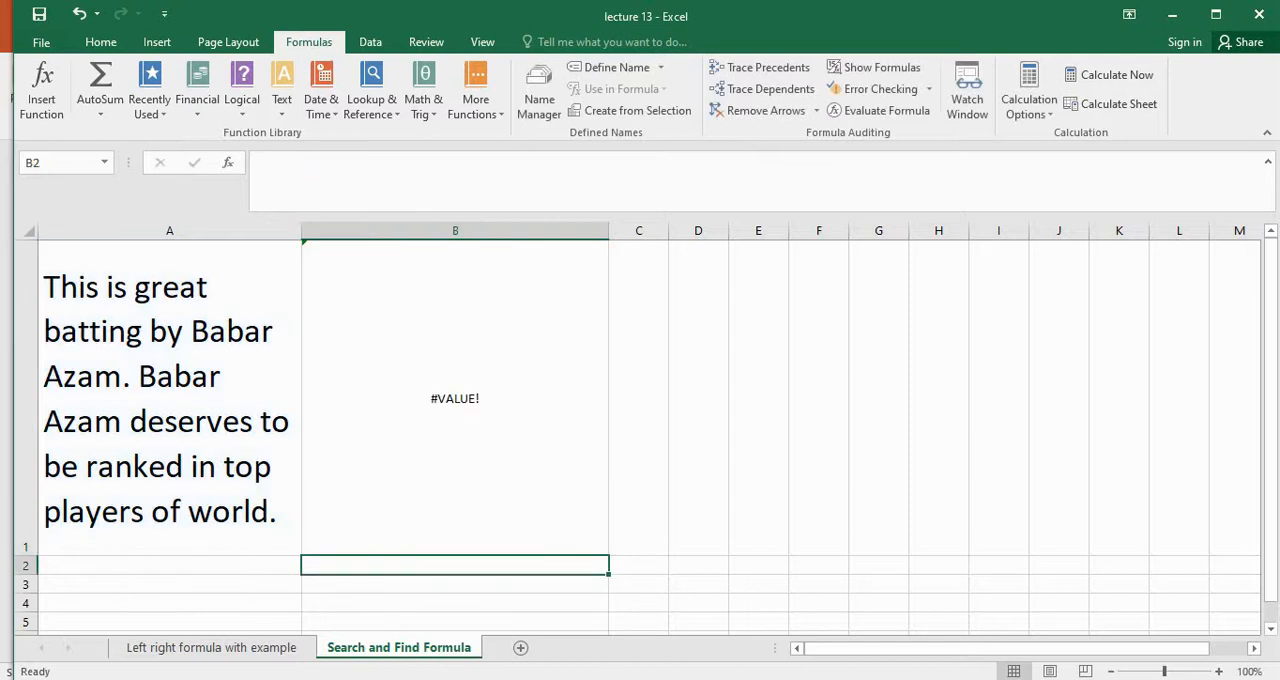
# Replace the FIND function in B1's formula with SEARCH, keeping its arguments
pyautogui.click(498, 450)
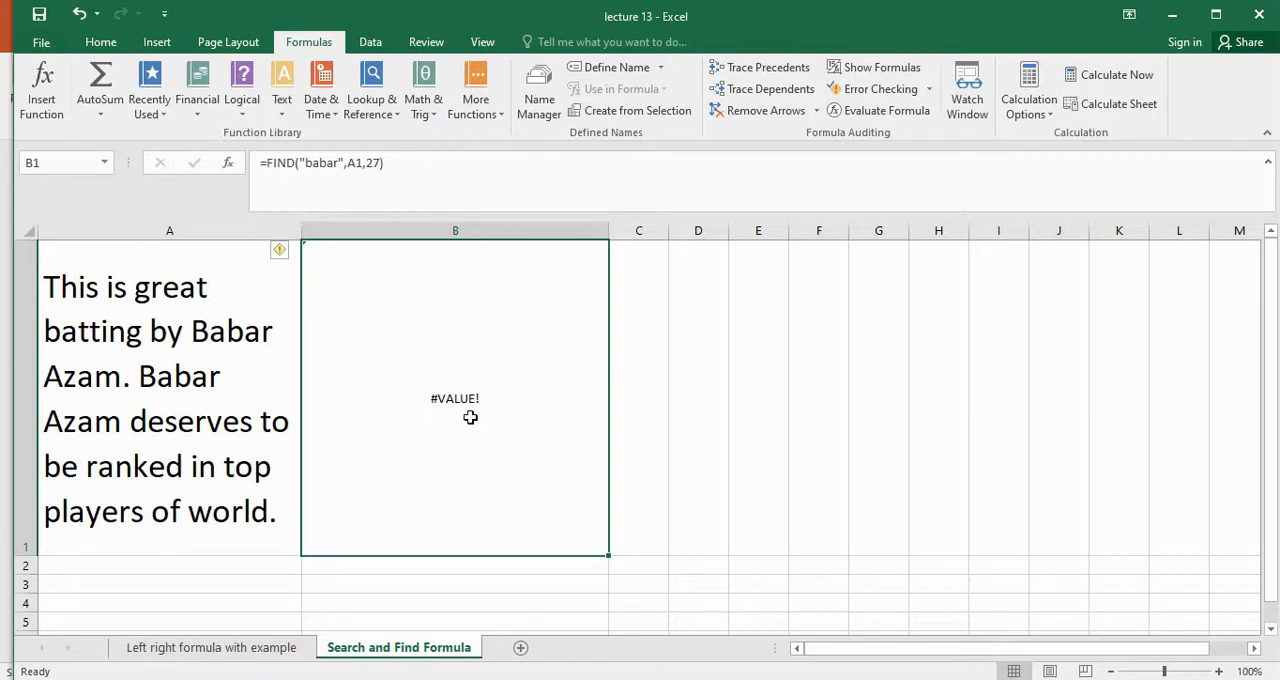
pyautogui.click(297, 166)
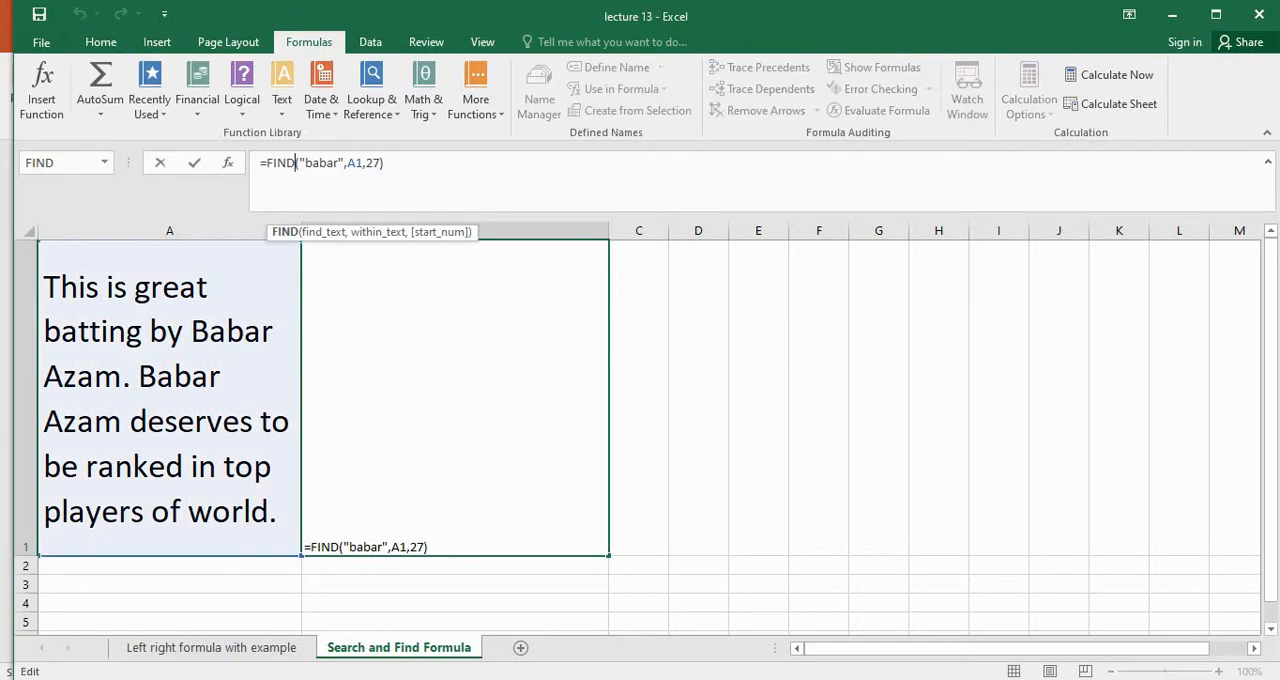
pyautogui.press('BackSpace')
pyautogui.press('BackSpace')
pyautogui.press('BackSpace')
pyautogui.press('BackSpace')
pyautogui.write('se')
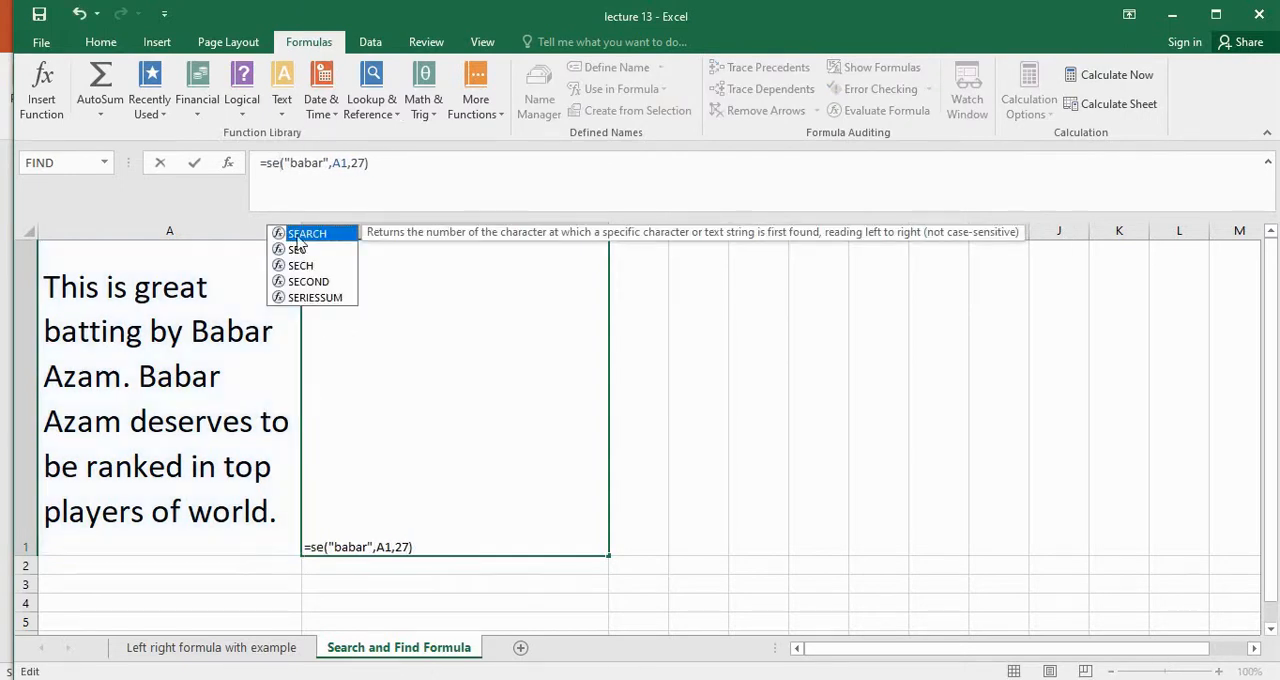
pyautogui.press('Tab')
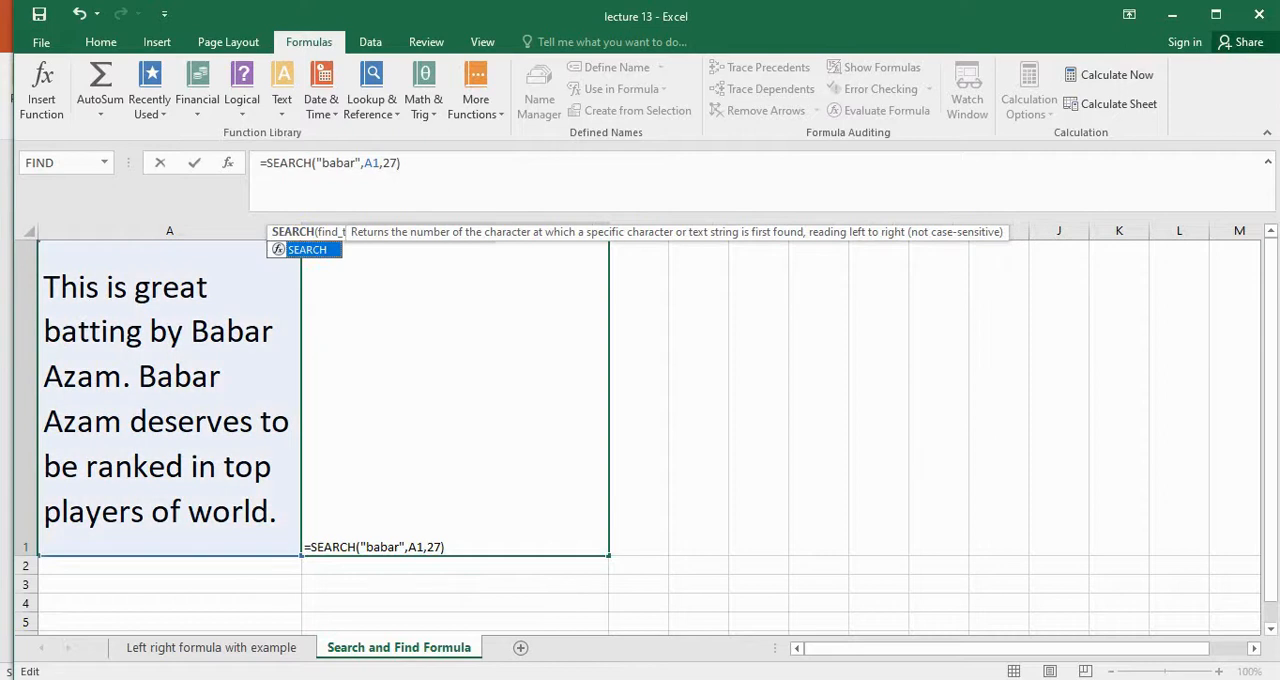
pyautogui.press('Return')
pyautogui.click(542, 367)
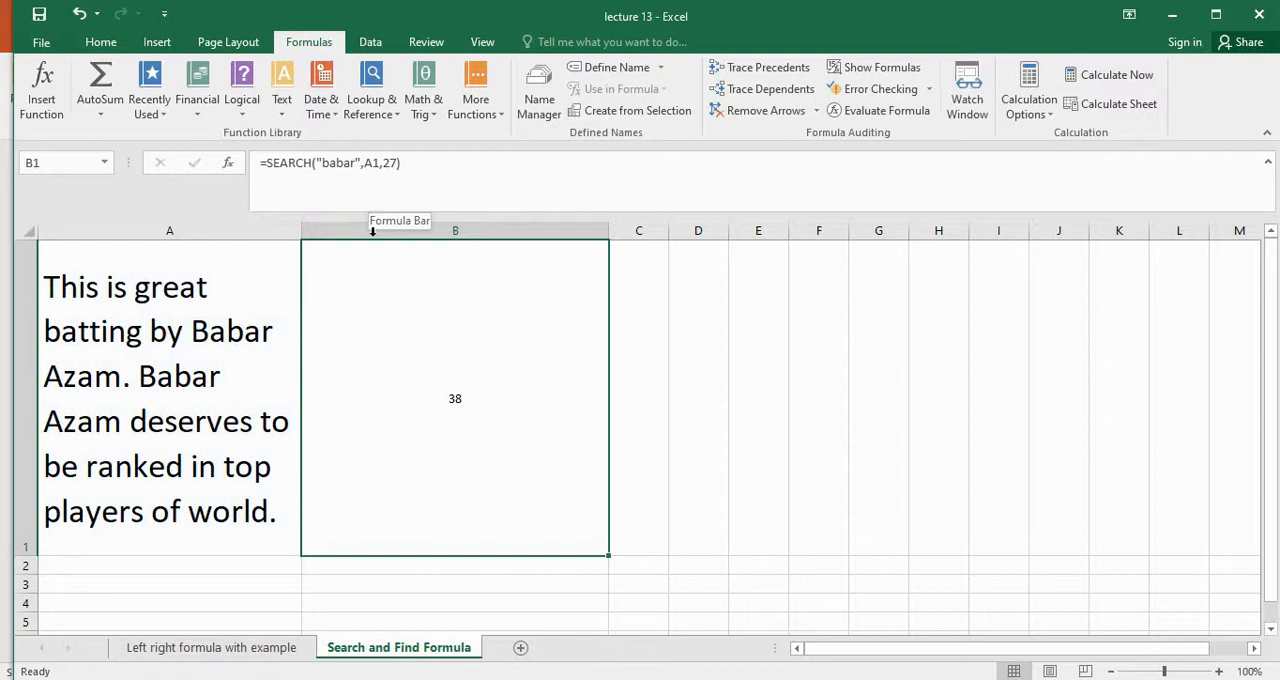
pyautogui.click(344, 163)
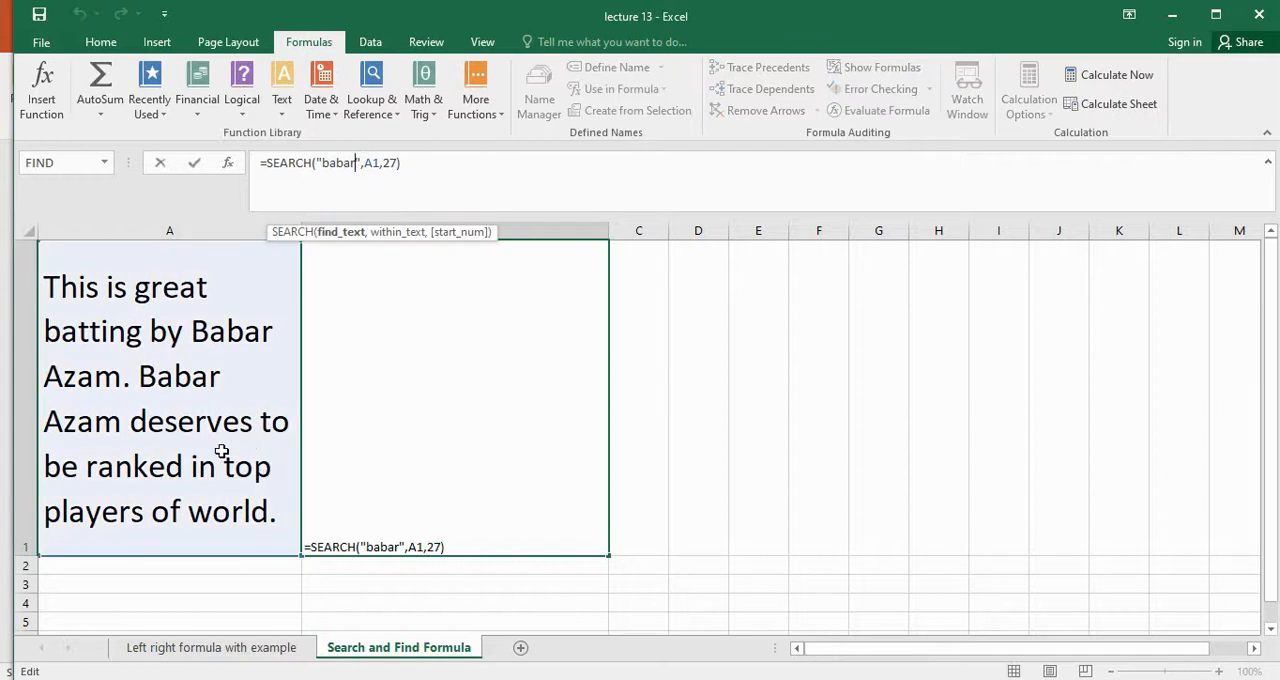
pyautogui.click(257, 476)
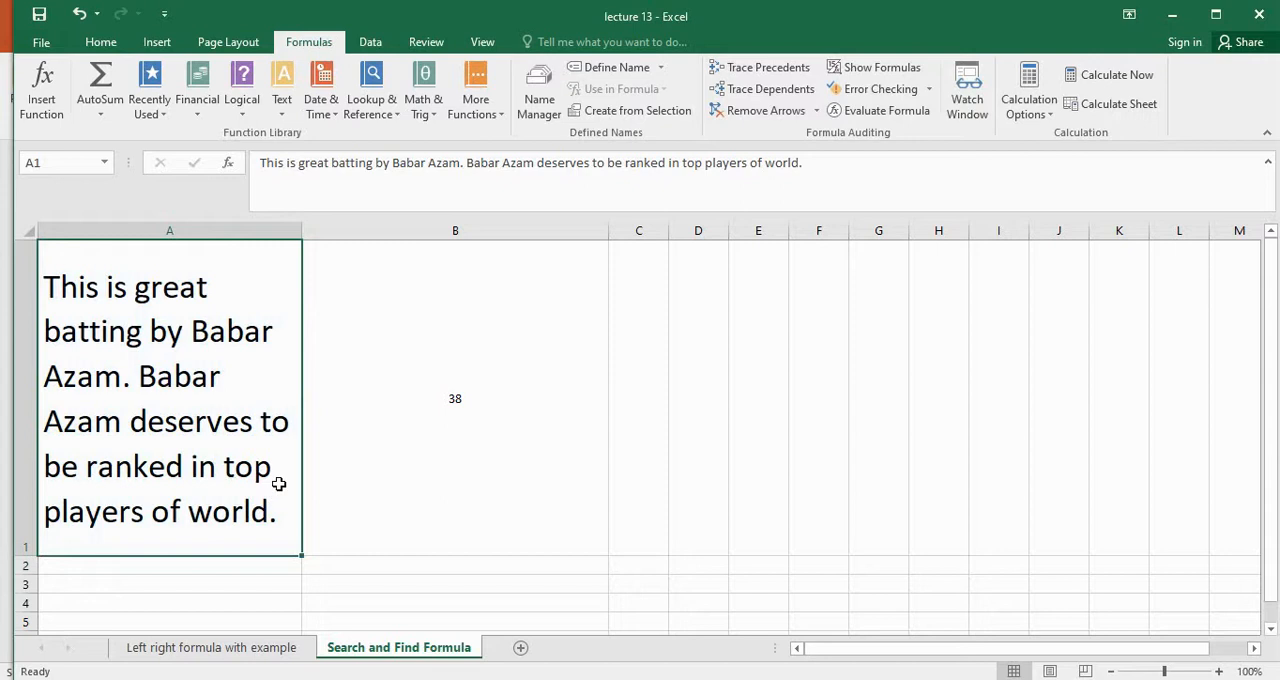
# Replace the search text in B1's SEARCH formula with the wildcard pattern "top*world."
pyautogui.click(527, 426)
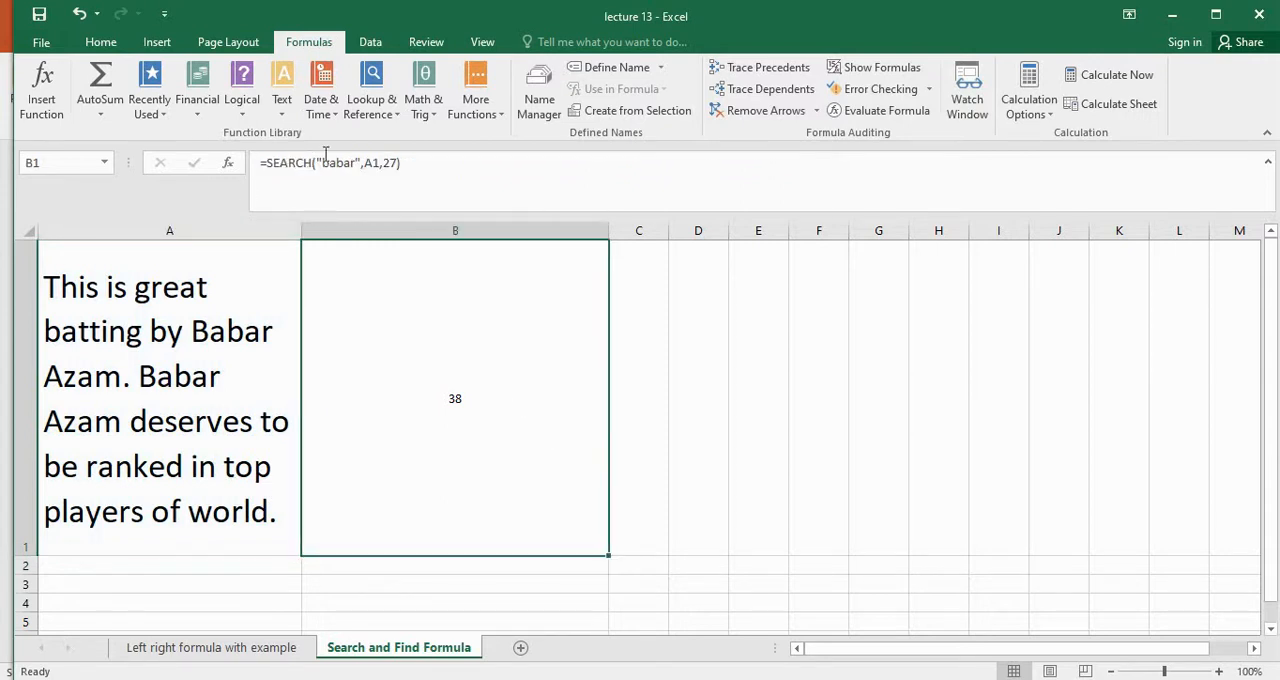
pyautogui.click(355, 163)
pyautogui.press('BackSpace')
pyautogui.press('BackSpace')
pyautogui.press('BackSpace')
pyautogui.press('BackSpace')
pyautogui.press('BackSpace')
pyautogui.write('top')
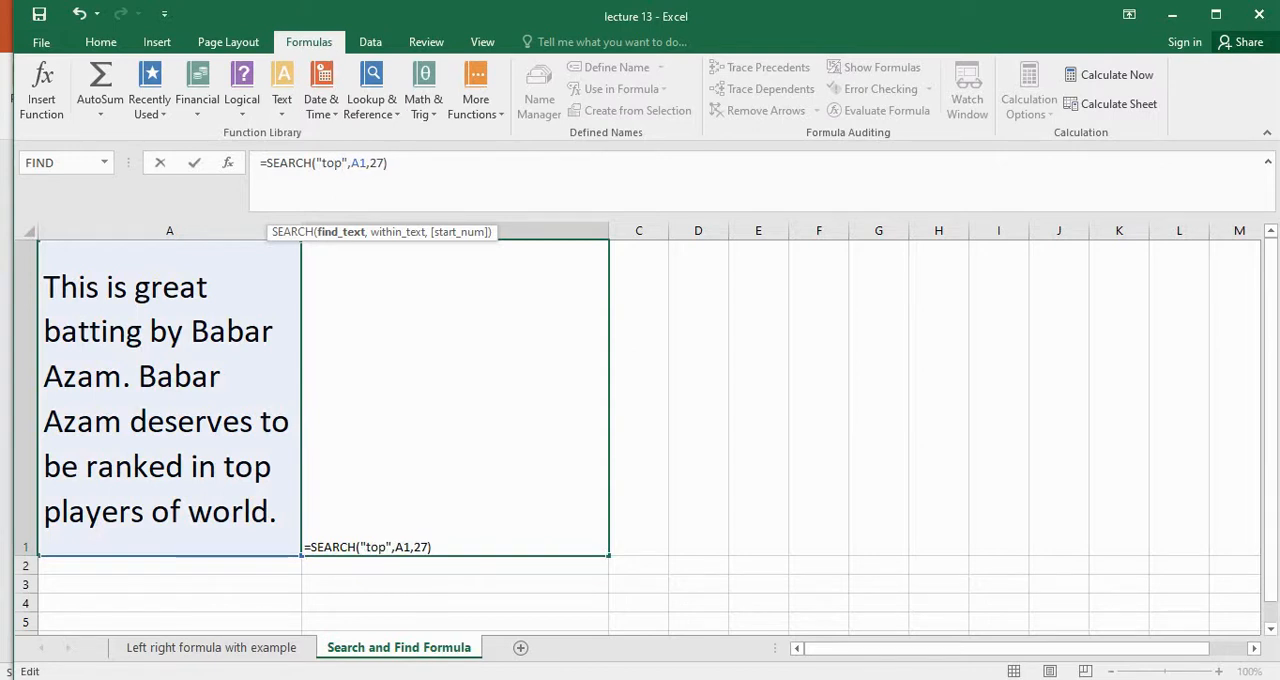
pyautogui.write('*')
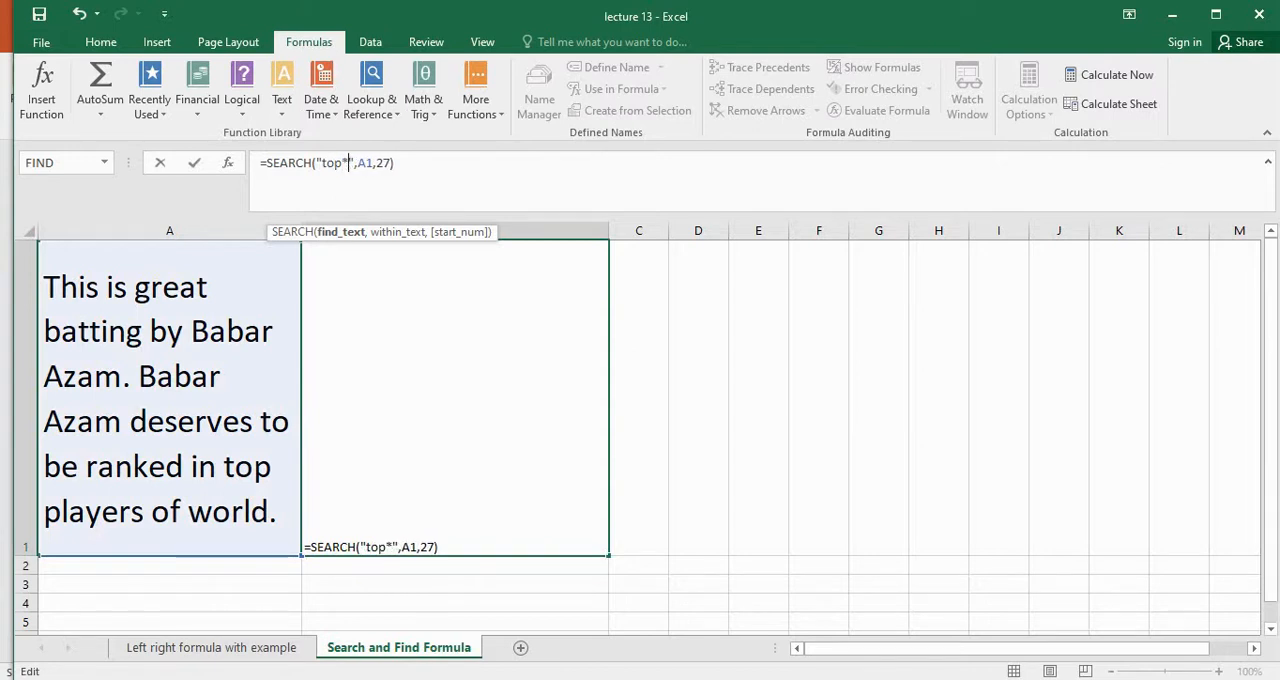
pyautogui.write('worl')
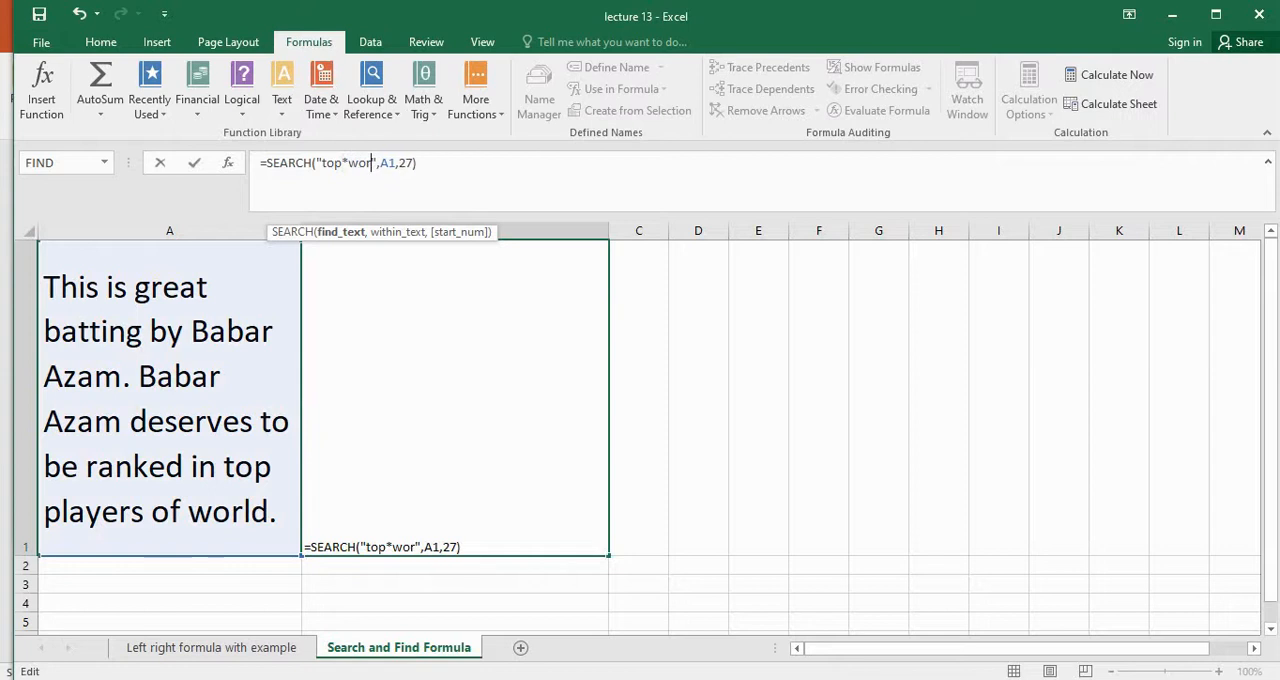
pyautogui.write('d.')
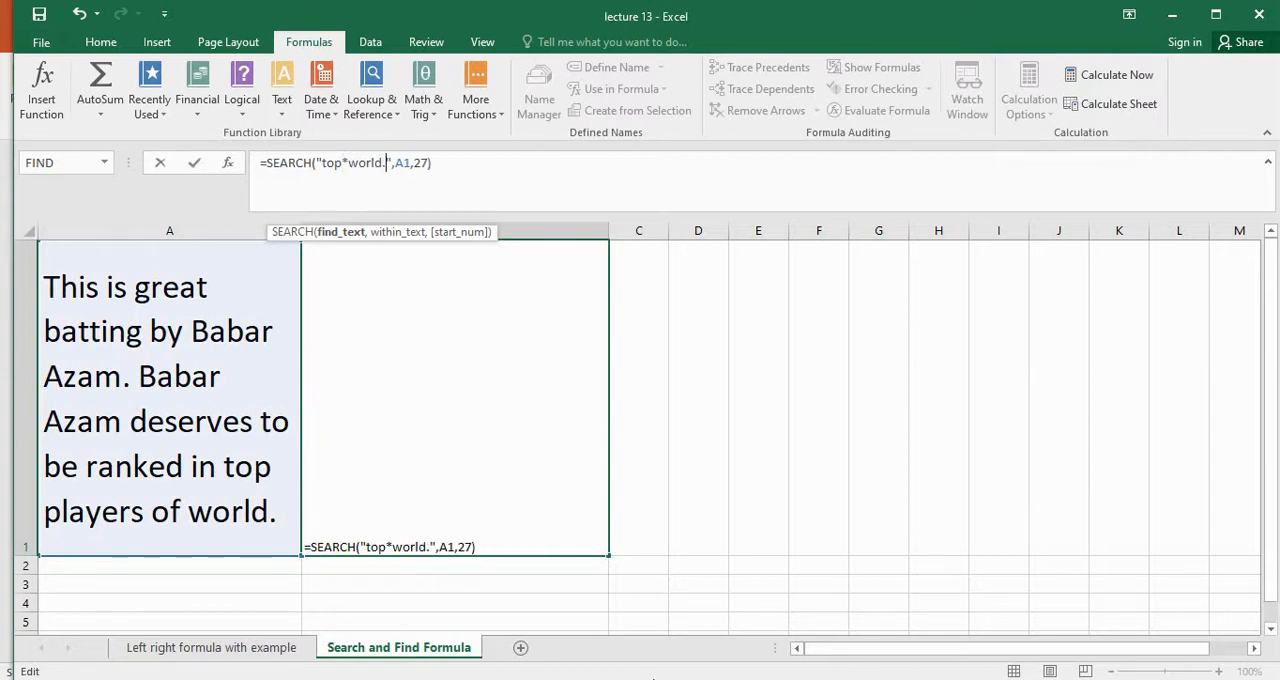
pyautogui.press('Return')
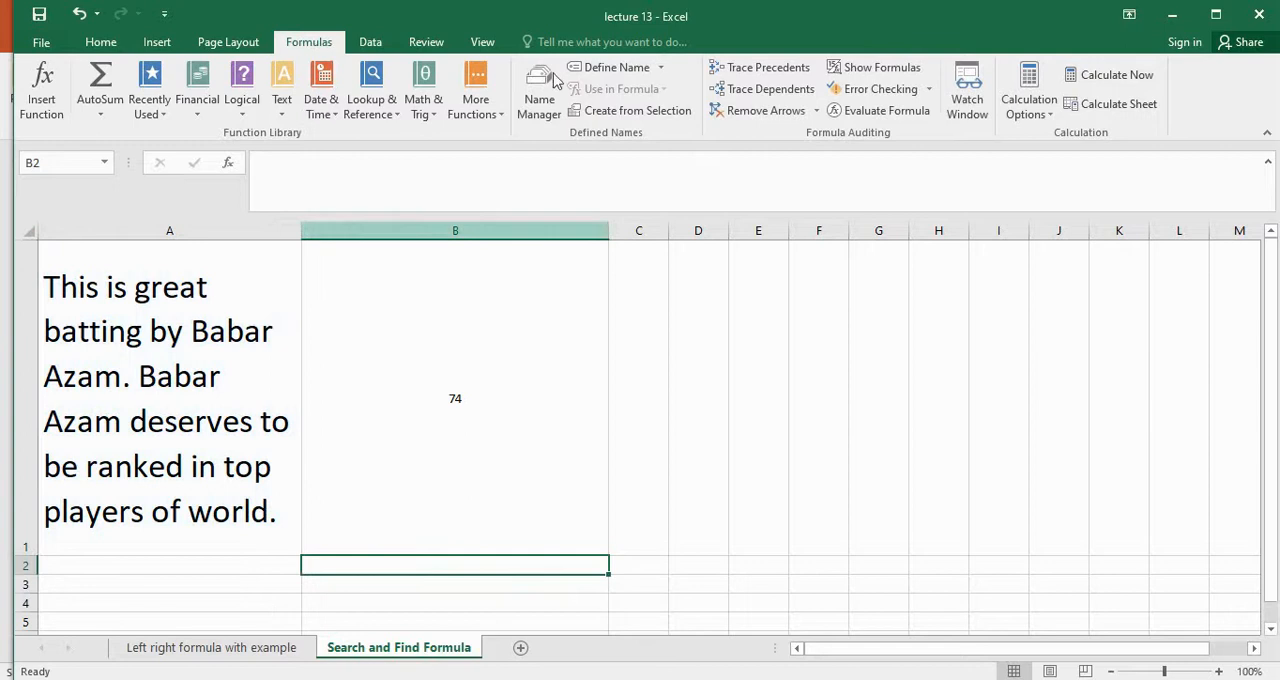
pyautogui.click(480, 449)
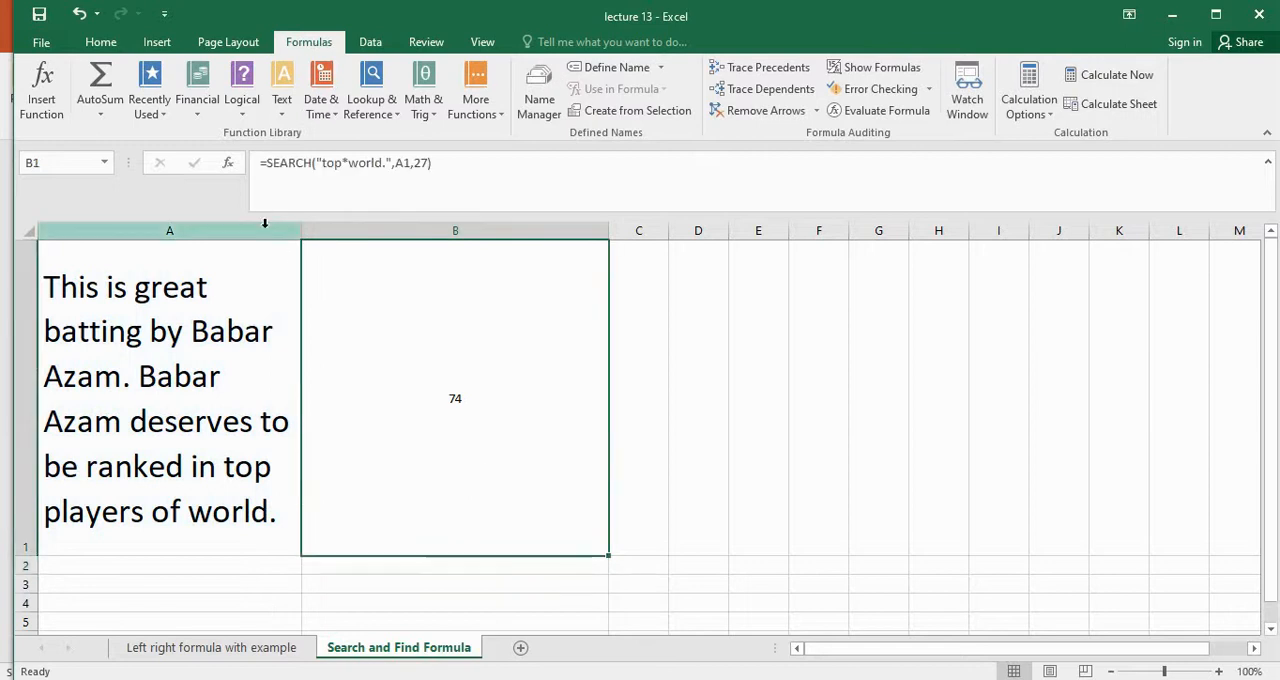
# Replace SEARCH with FIND in B1's formula, keeping the "top*world." pattern, to test whether FIND accepts wildcards
pyautogui.click(313, 162)
pyautogui.press('BackSpace')
pyautogui.press('BackSpace')
pyautogui.press('BackSpace')
pyautogui.press('BackSpace')
pyautogui.press('BackSpace')
pyautogui.press('BackSpace')
pyautogui.write('find')
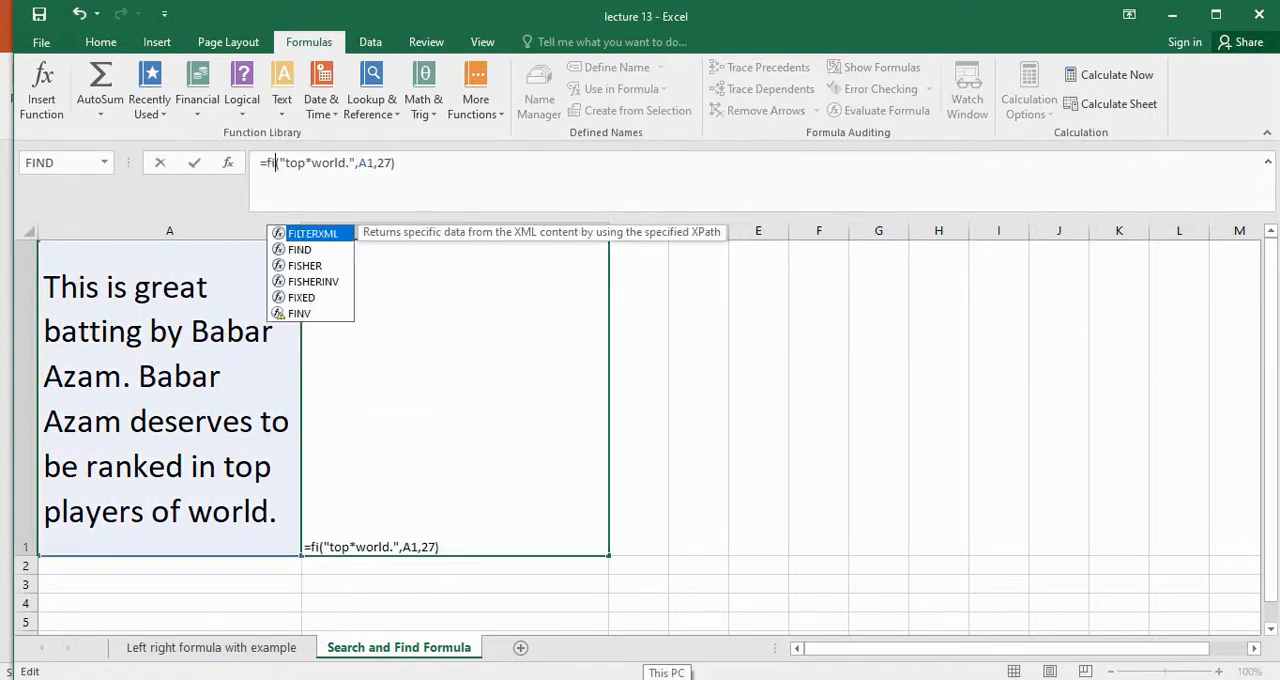
pyautogui.press('Return')
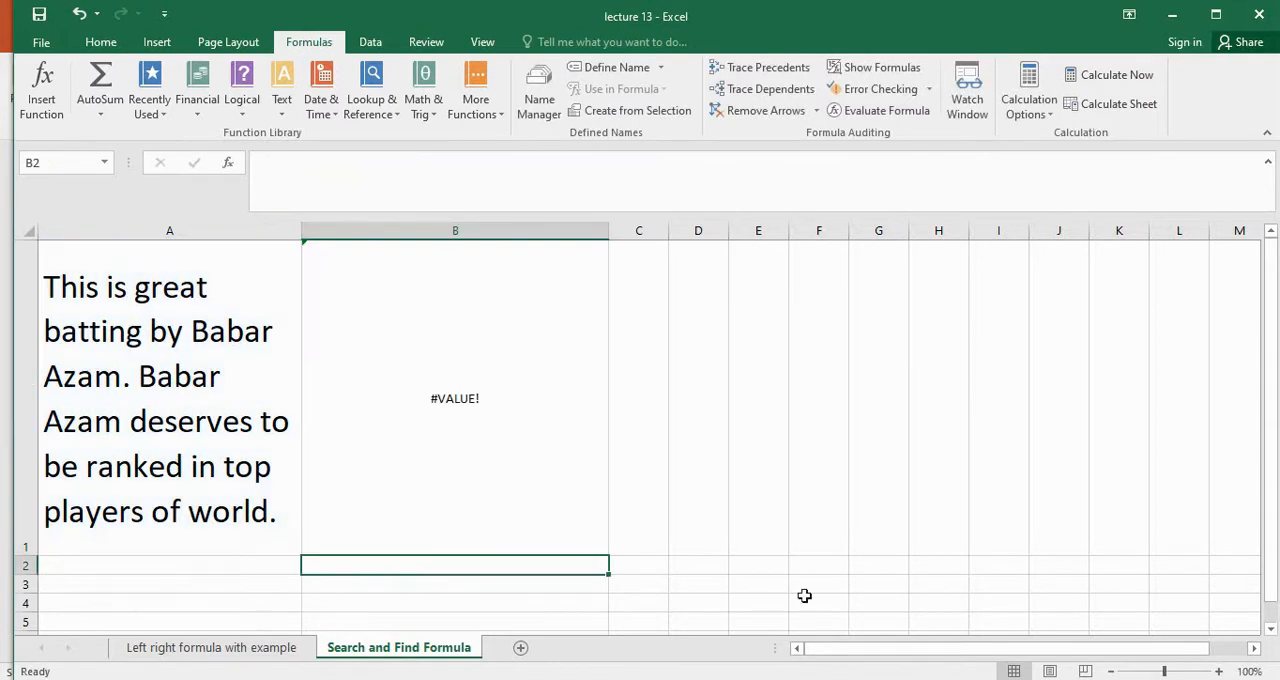
pyautogui.click(459, 391)
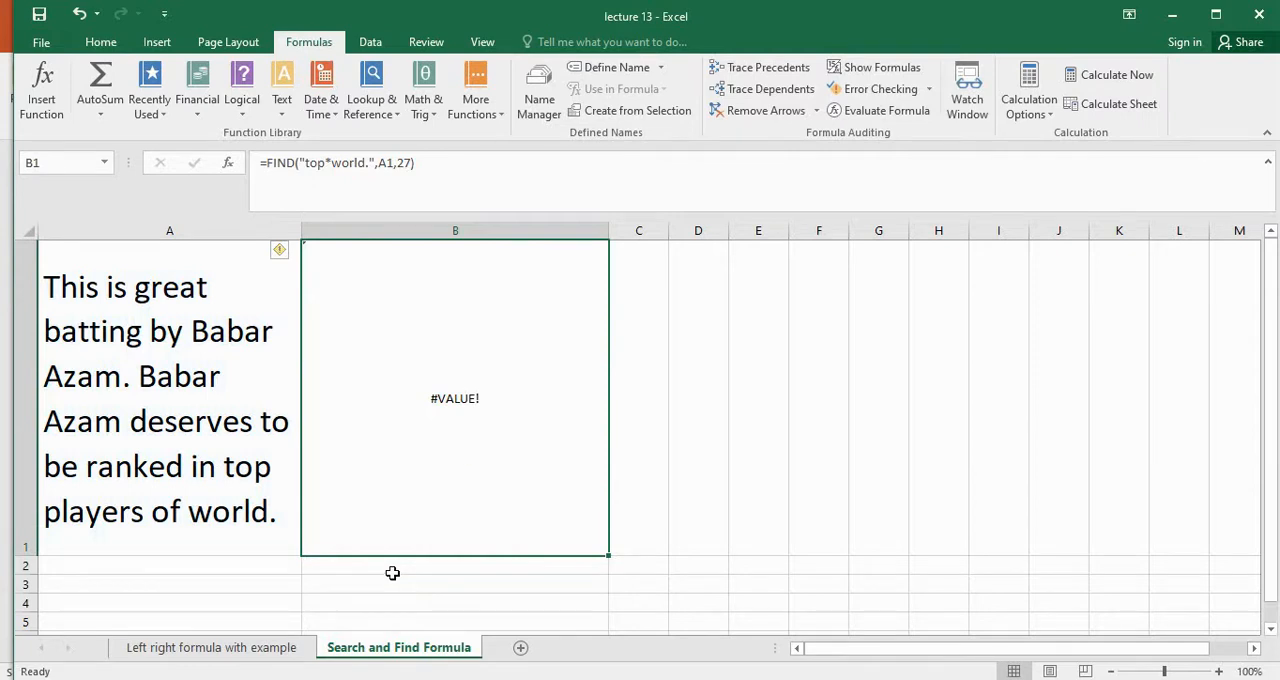
# On the "Left right formula with example" sheet, insert a LEFT function in B1 with A1 as text and 6 characters
pyautogui.hotkey('ctrl', 'pageup')
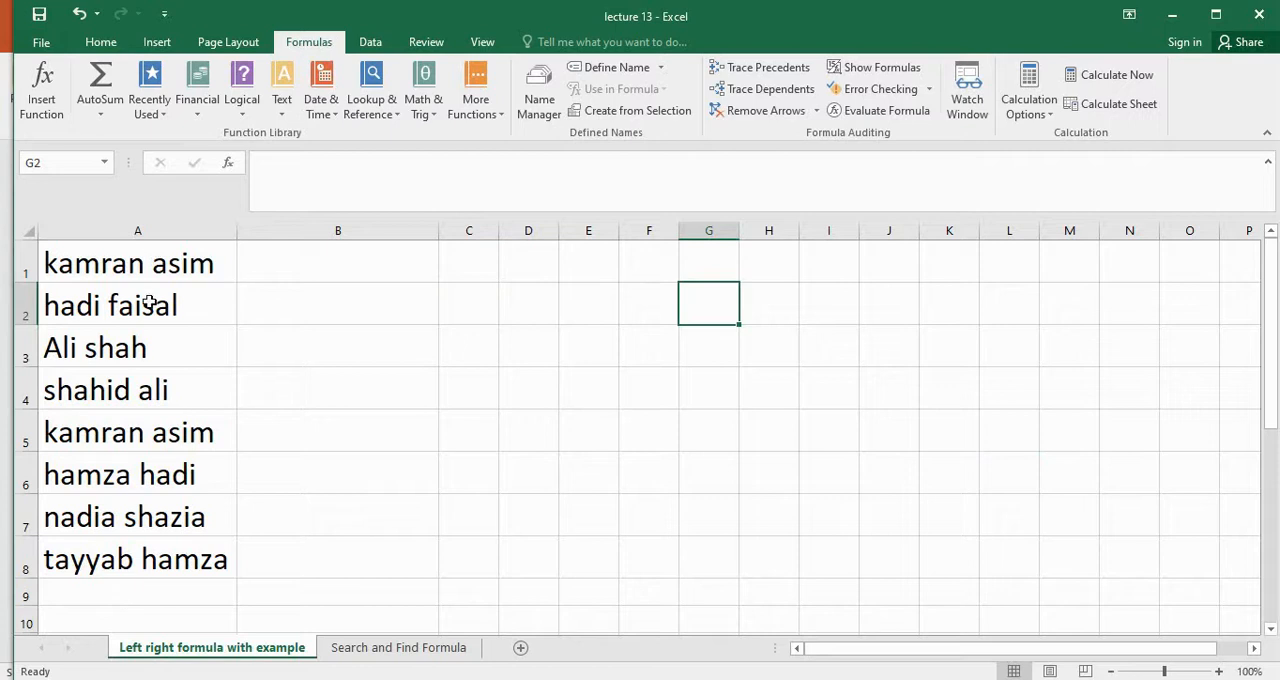
pyautogui.click(381, 260)
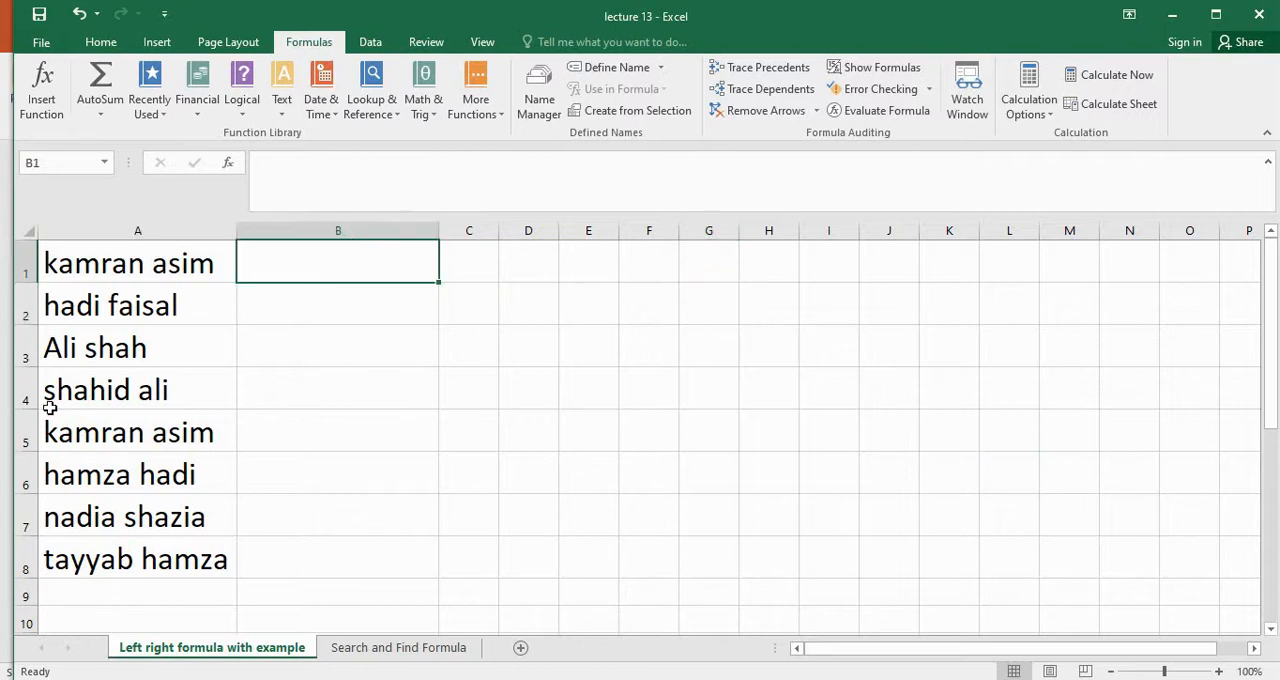
pyautogui.click(284, 100)
pyautogui.click(338, 340)
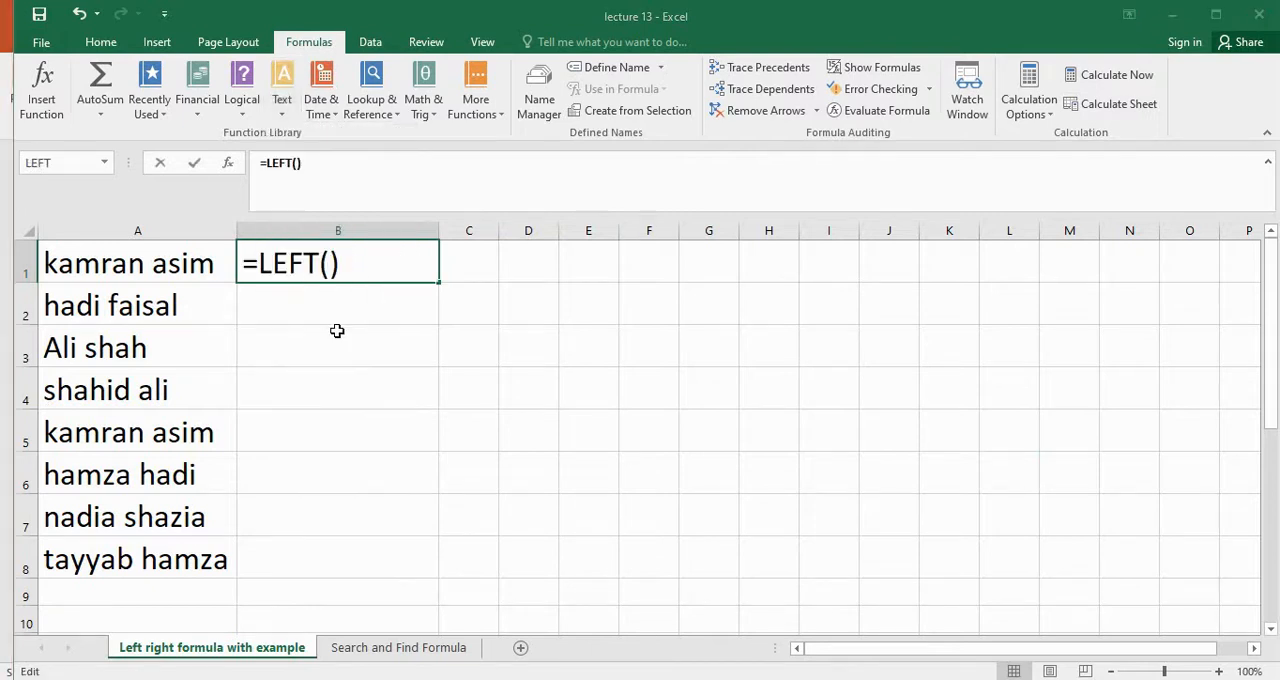
pyautogui.click(182, 260)
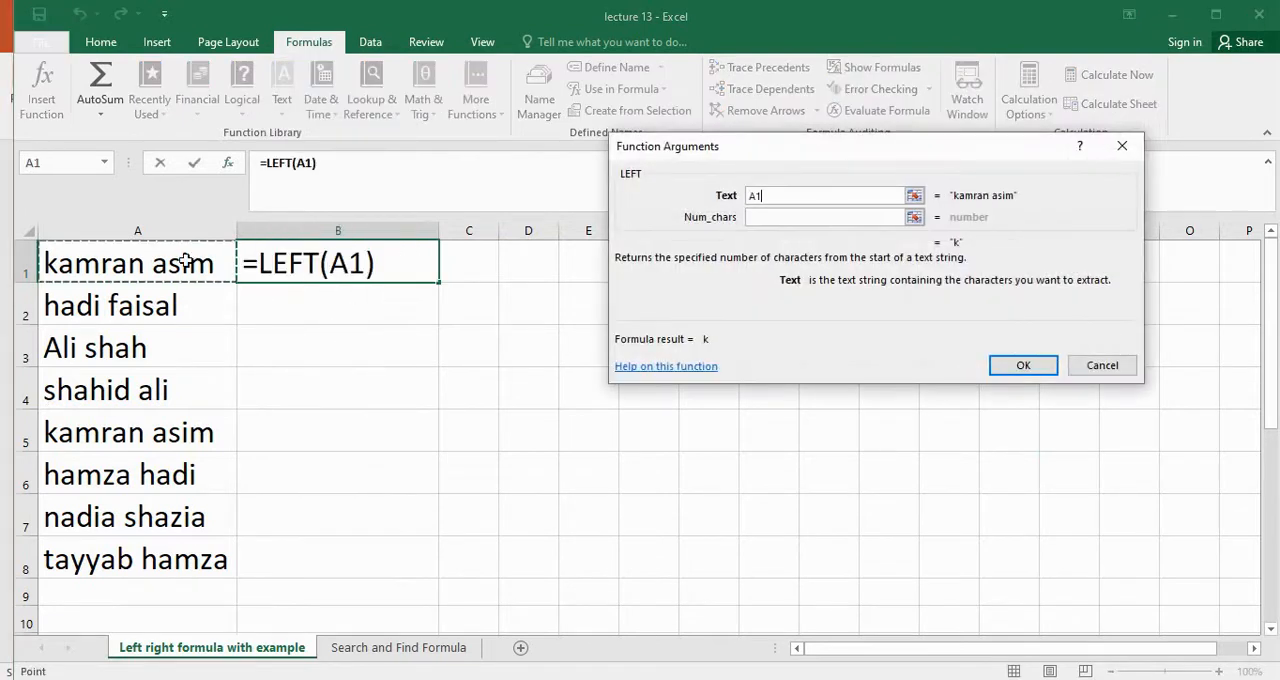
pyautogui.click(805, 219)
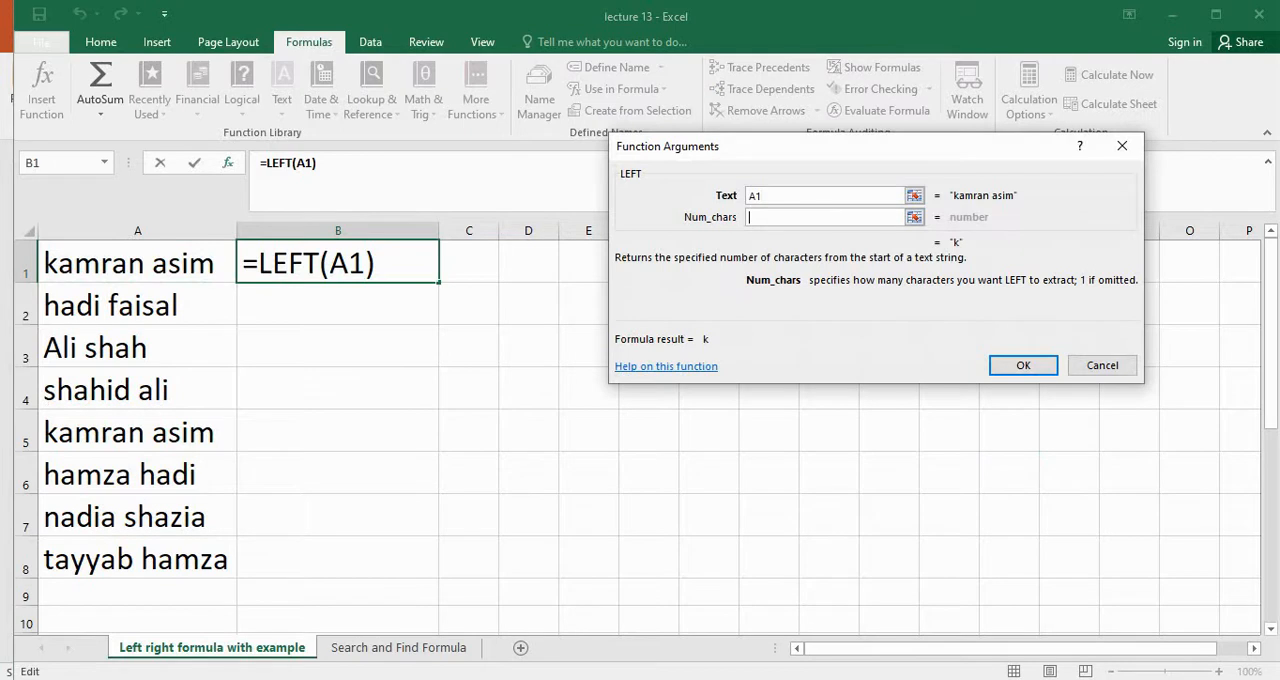
pyautogui.write('6')
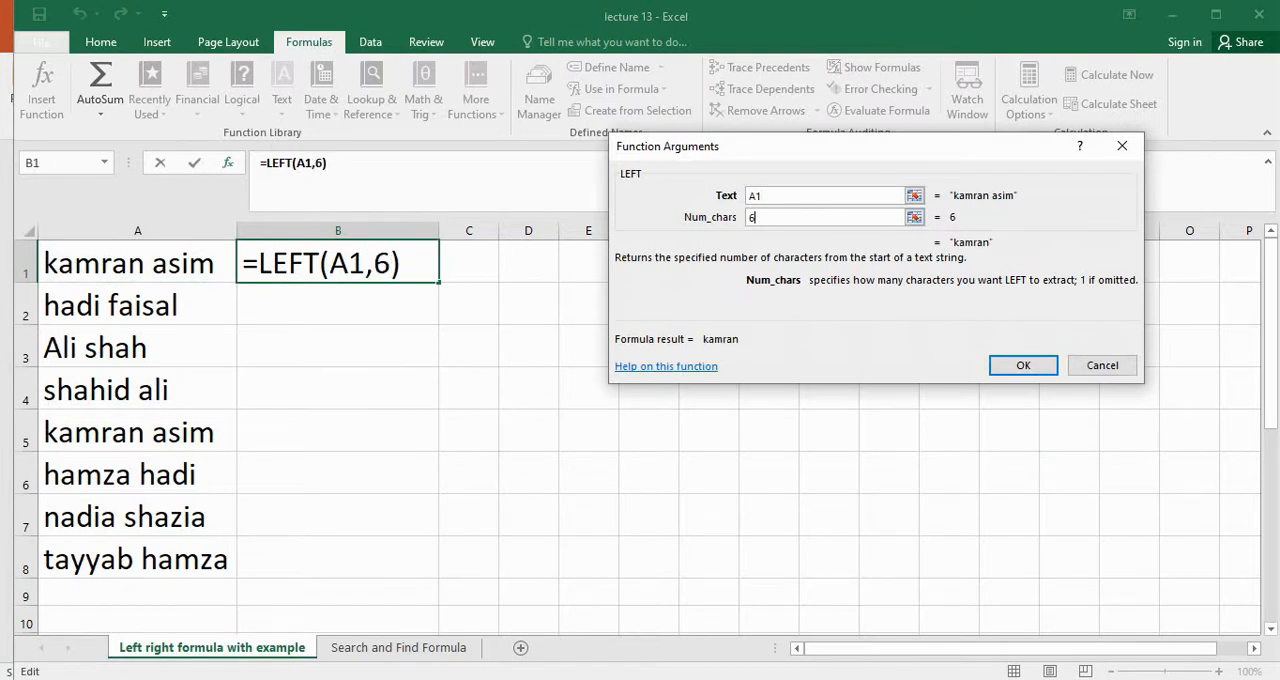
pyautogui.press('Return')
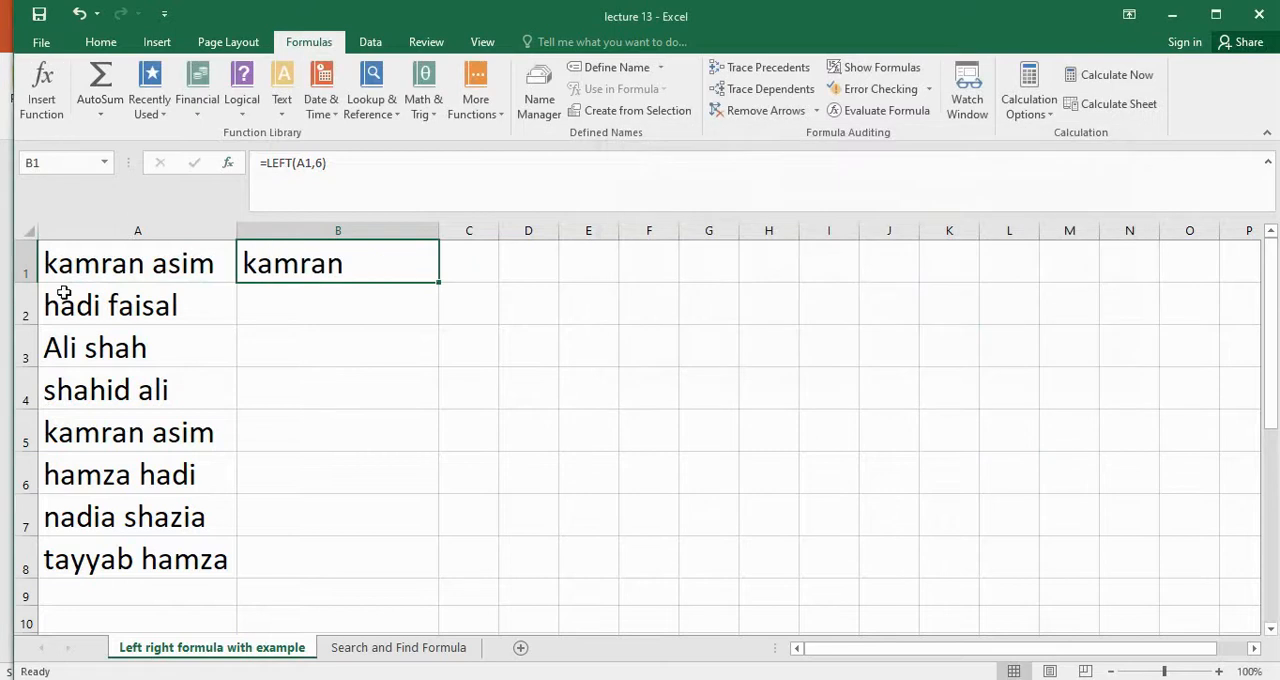
# Fill the LEFT formula from B1 down through B8
pyautogui.moveTo(435, 283); pyautogui.dragTo(369, 477)
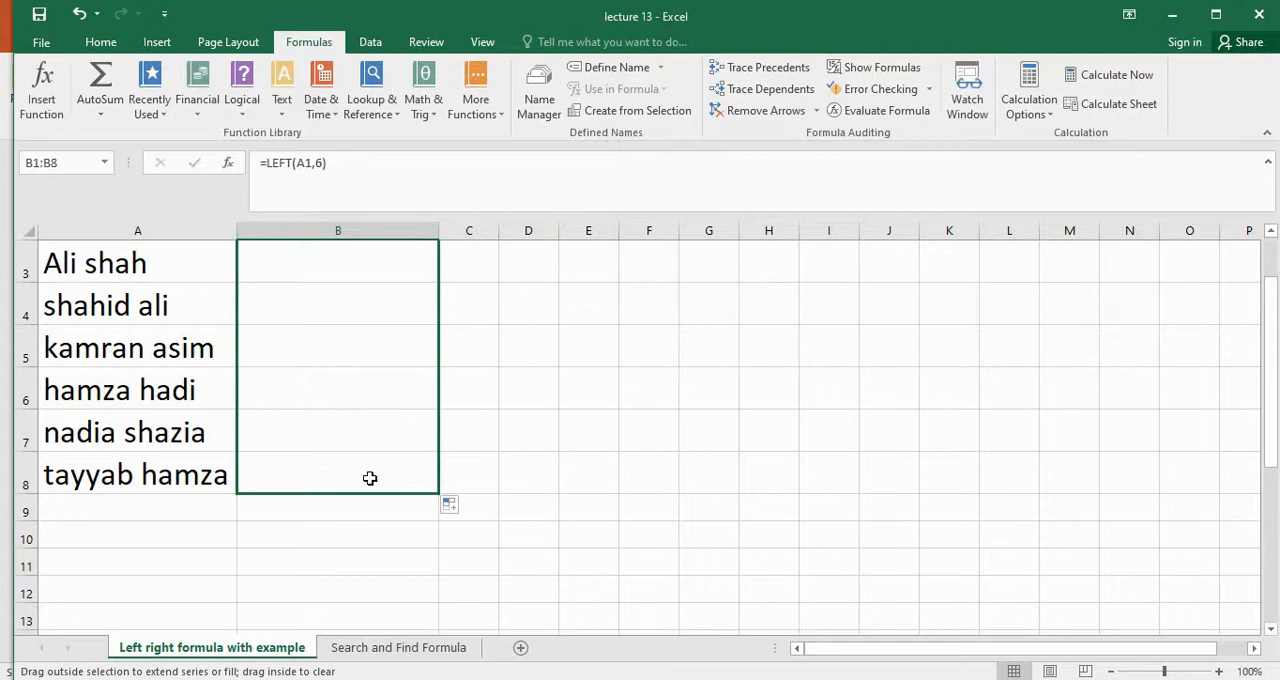
pyautogui.scroll(1, 626, 495)
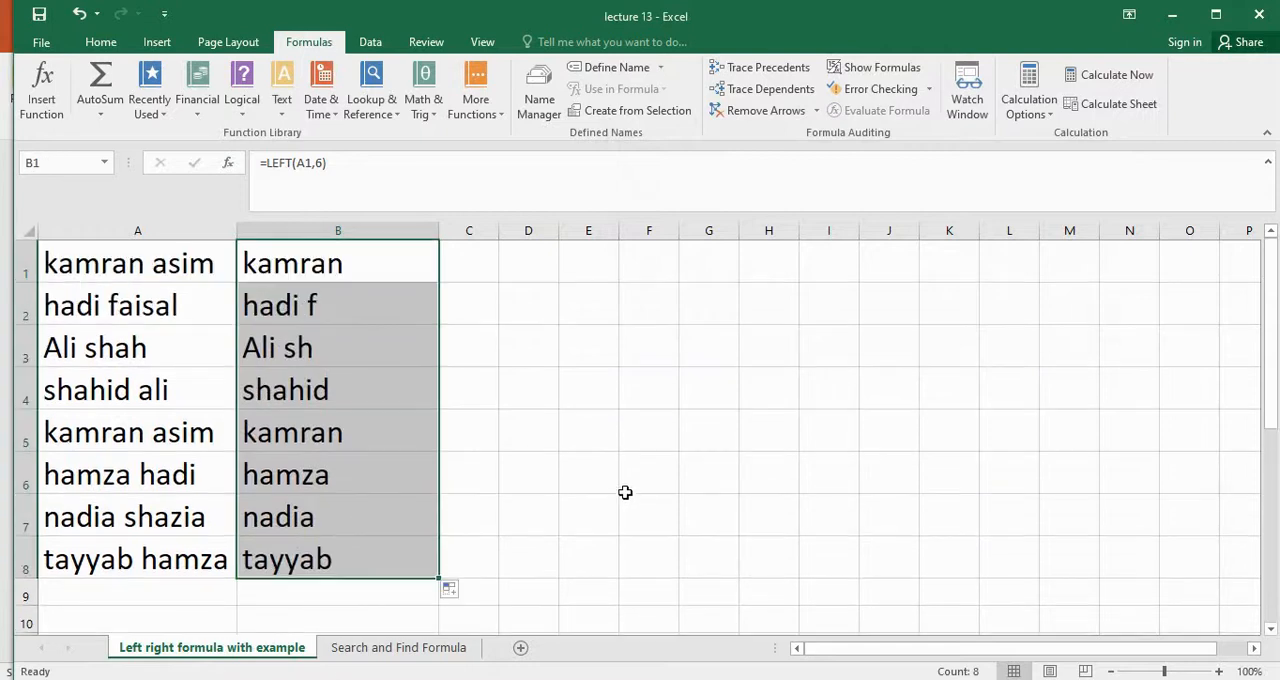
pyautogui.click(650, 390)
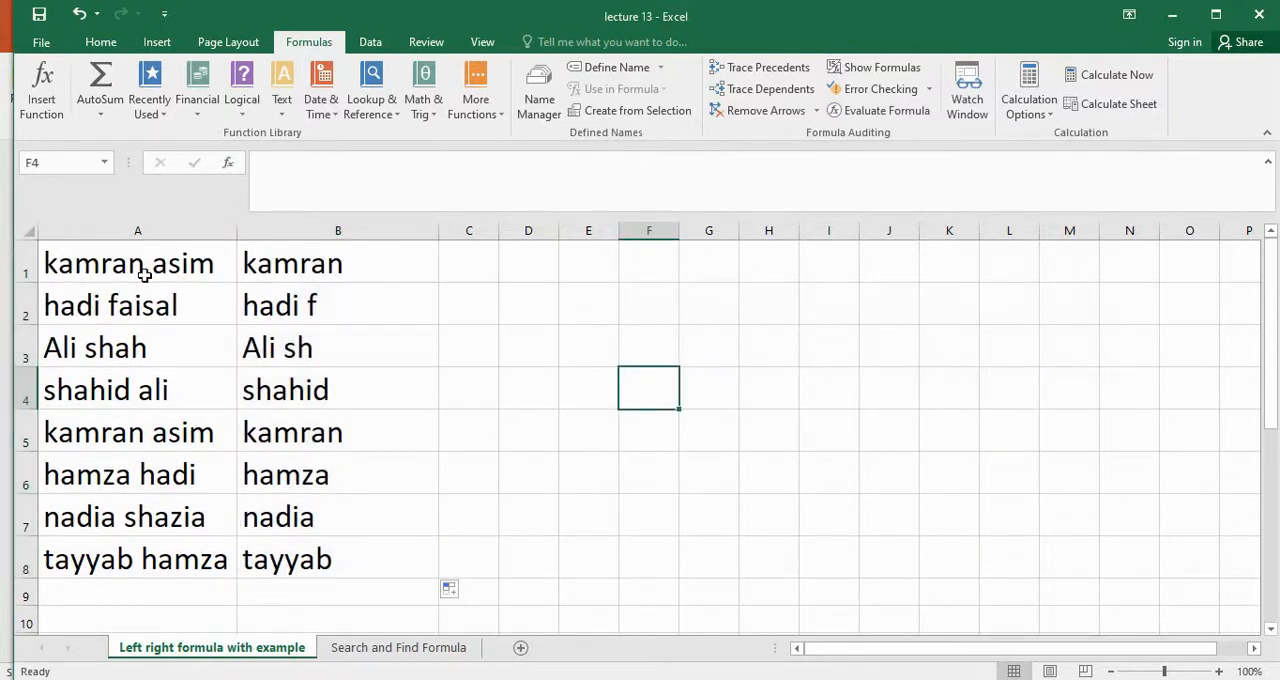
# Compare the LEFT formulas and extracted names in B1 to B3 with the full names in column A
pyautogui.click(365, 263)
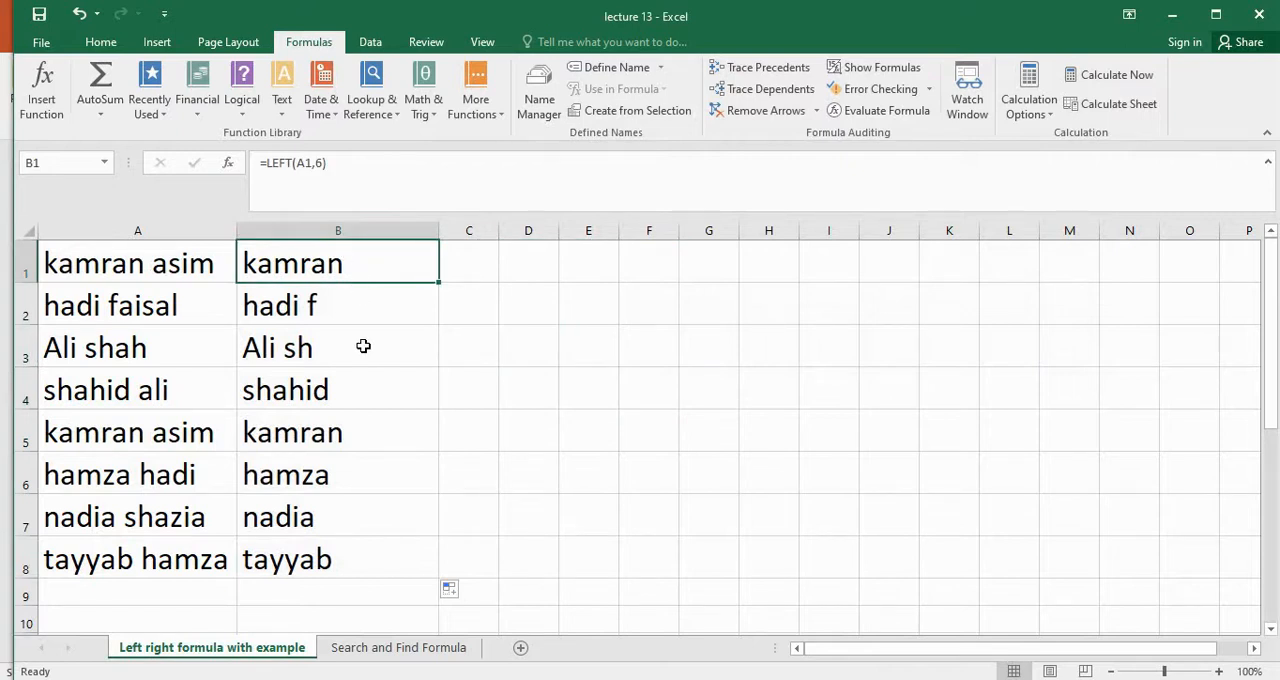
pyautogui.click(345, 302)
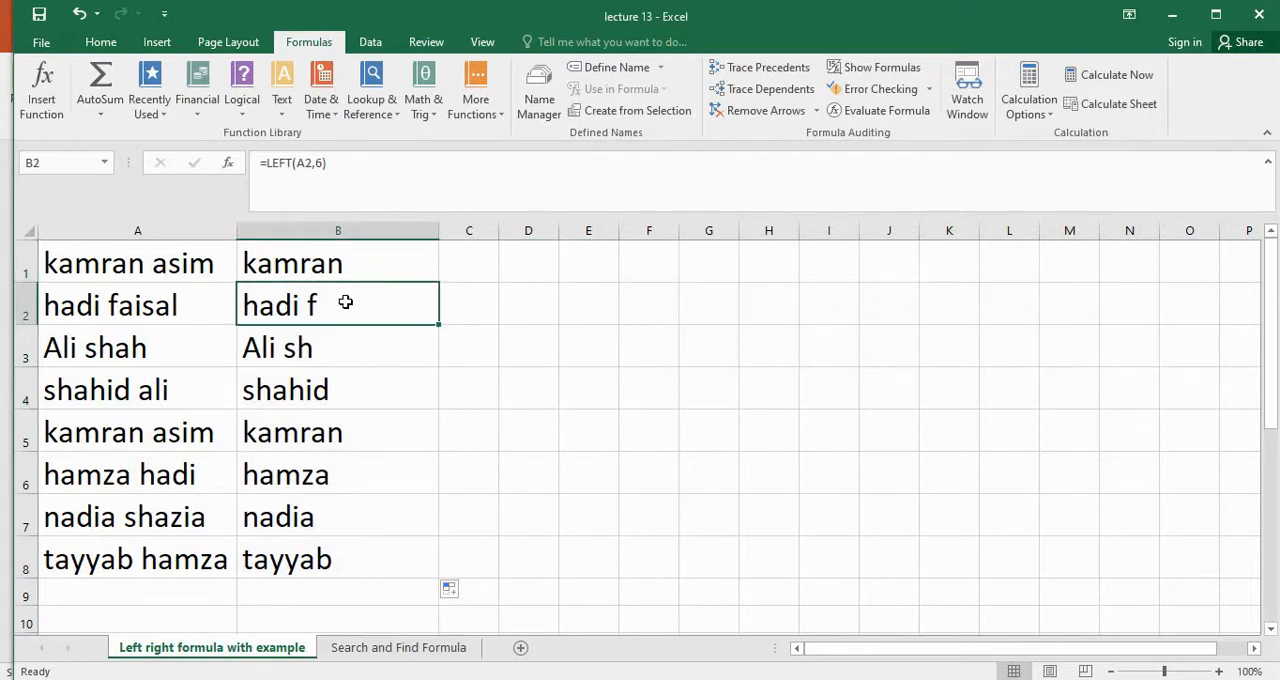
pyautogui.doubleClick(117, 302)
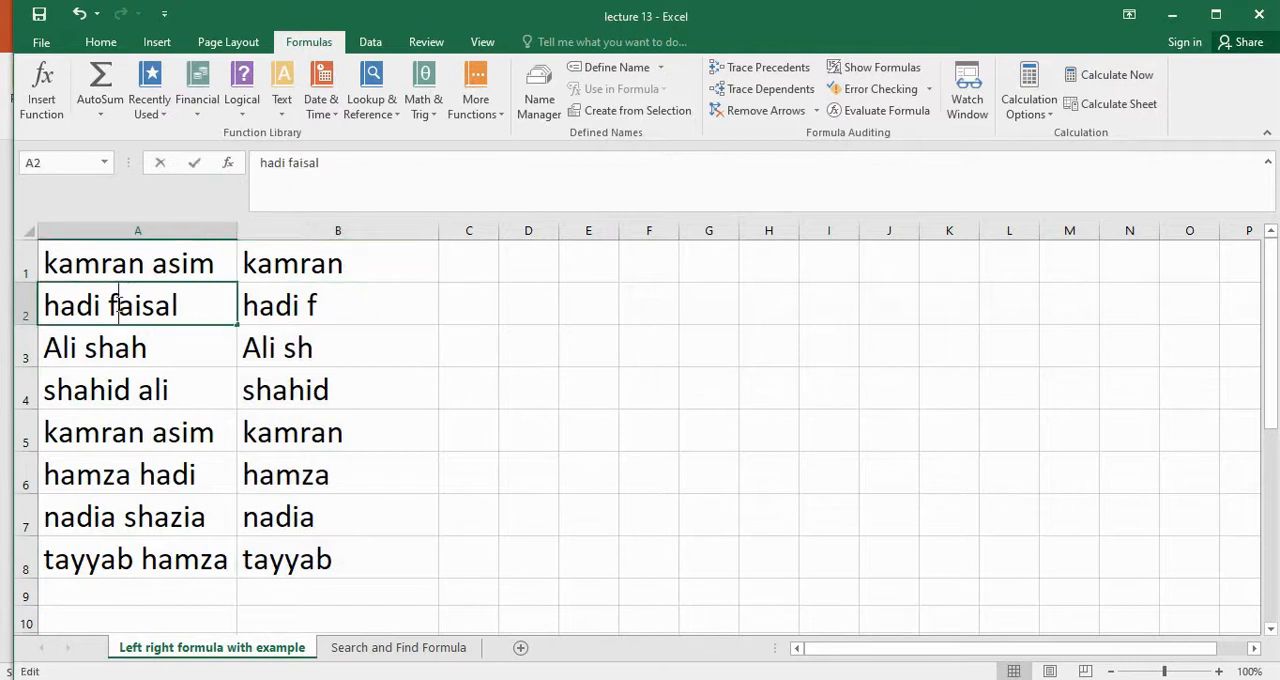
pyautogui.click(366, 354)
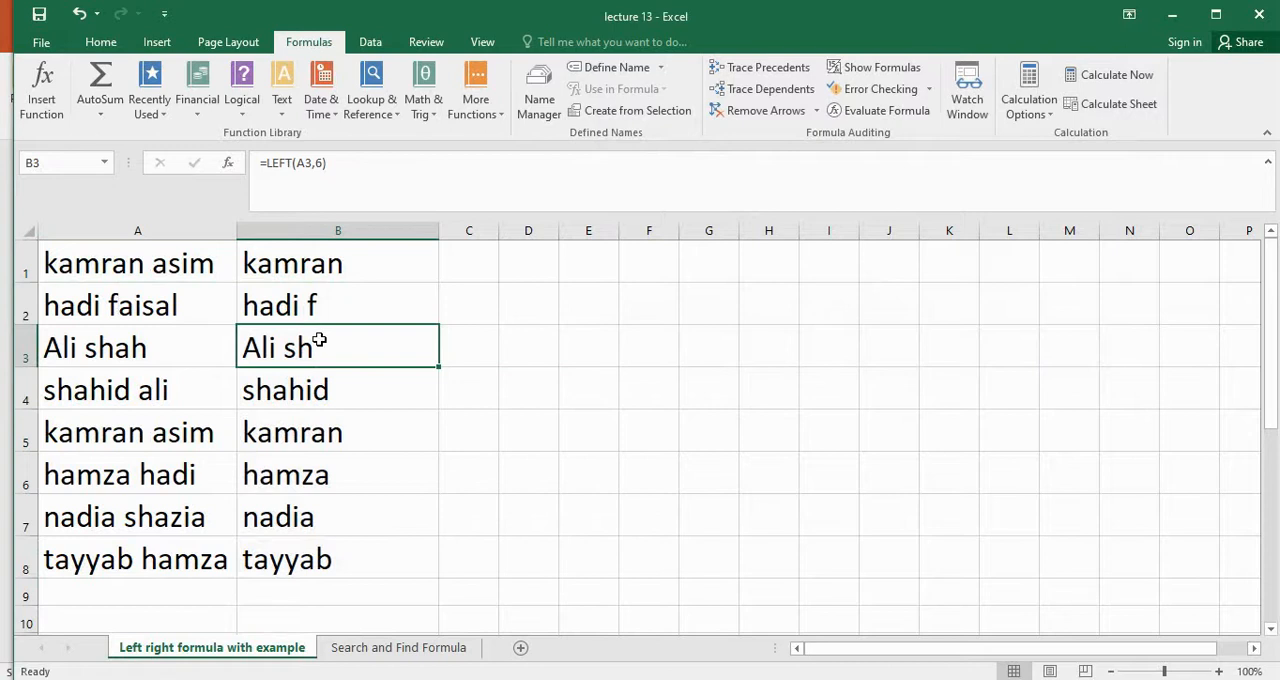
pyautogui.doubleClick(318, 342)
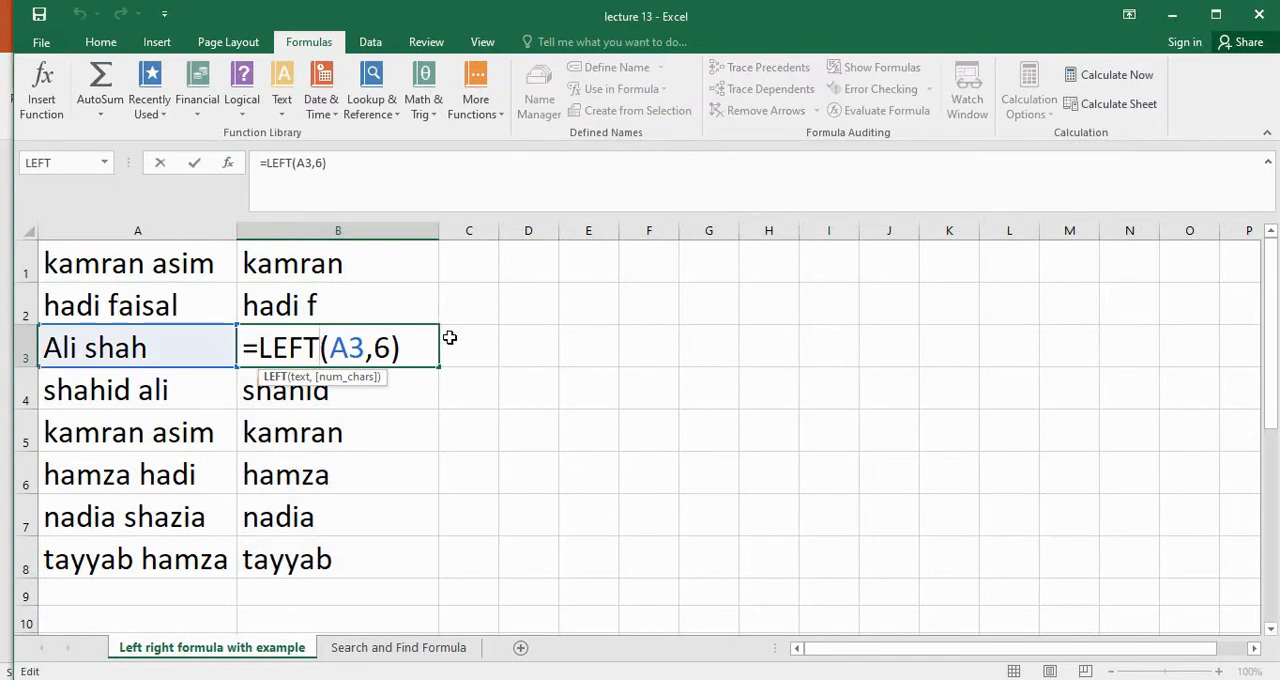
pyautogui.press('Return')
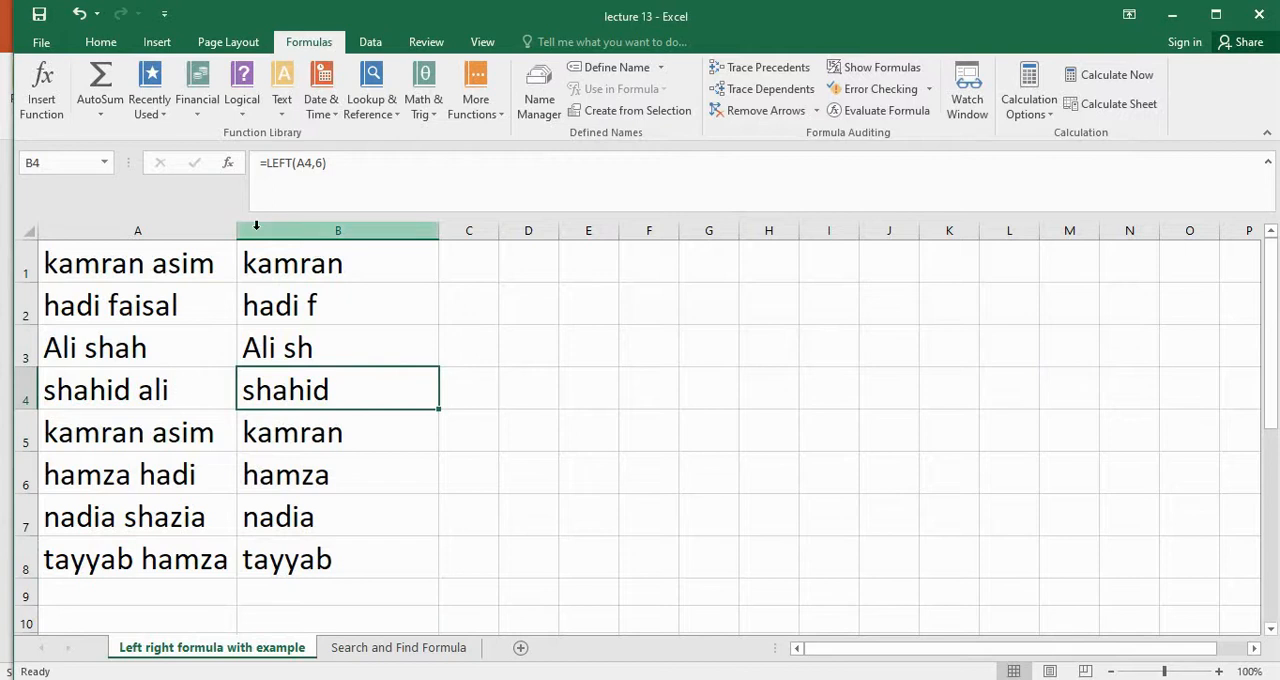
# Replace the fixed character count of 6 in B2's LEFT formula with a nested FIND function
pyautogui.click(327, 303)
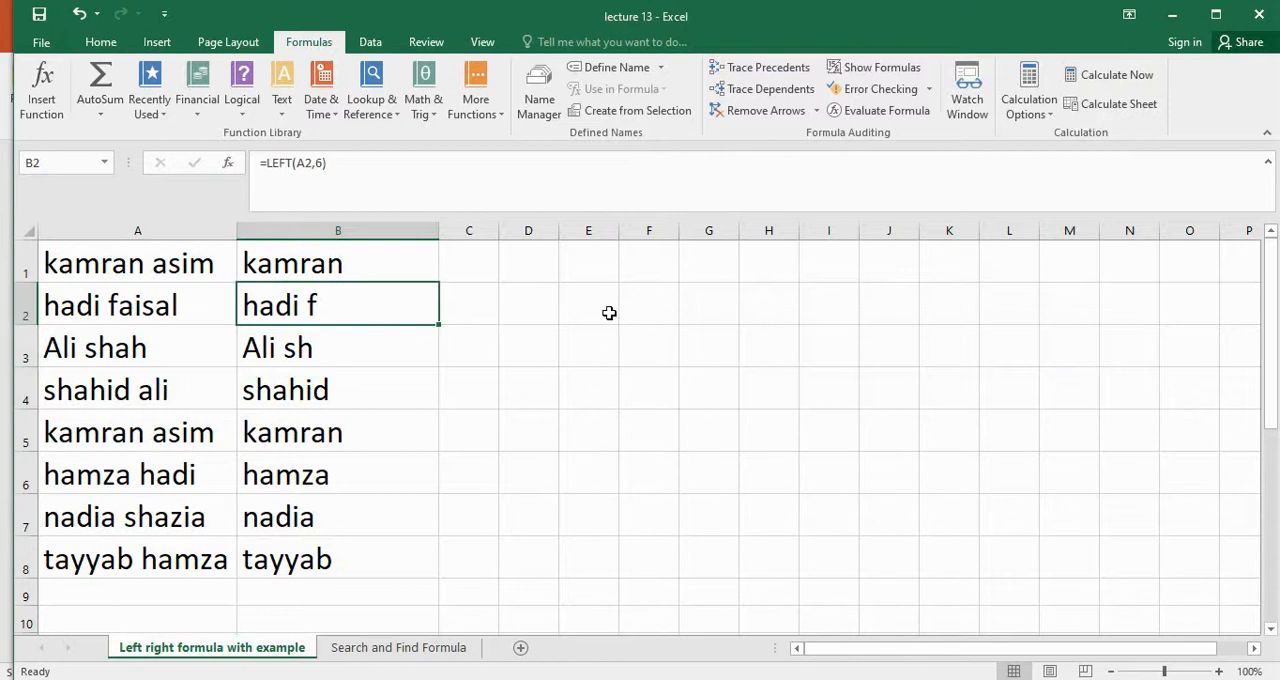
pyautogui.click(324, 162)
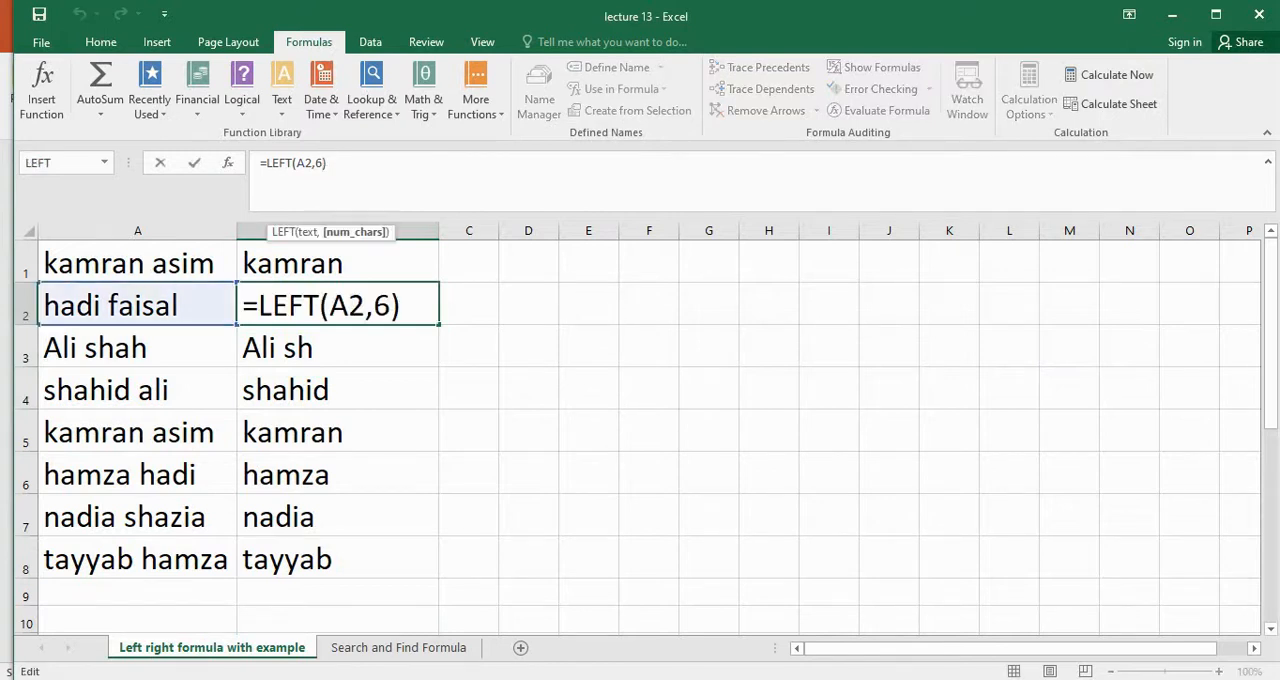
pyautogui.press('BackSpace')
pyautogui.press('BackSpace')
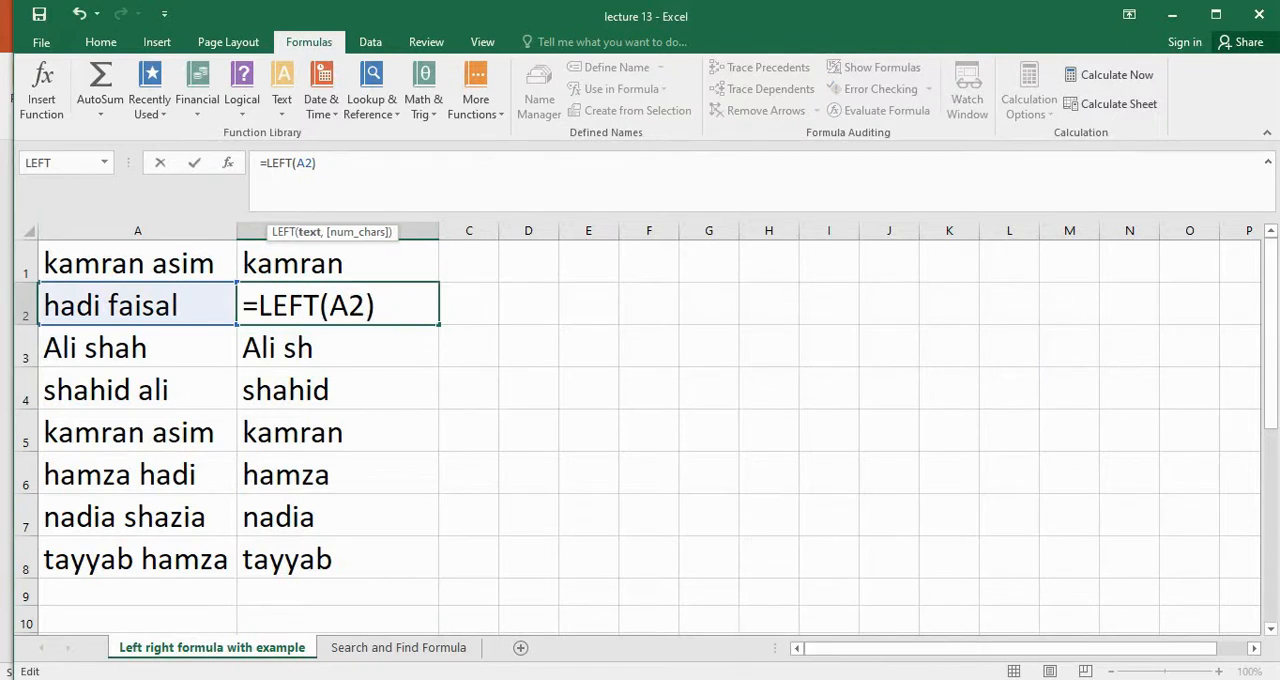
pyautogui.write(',')
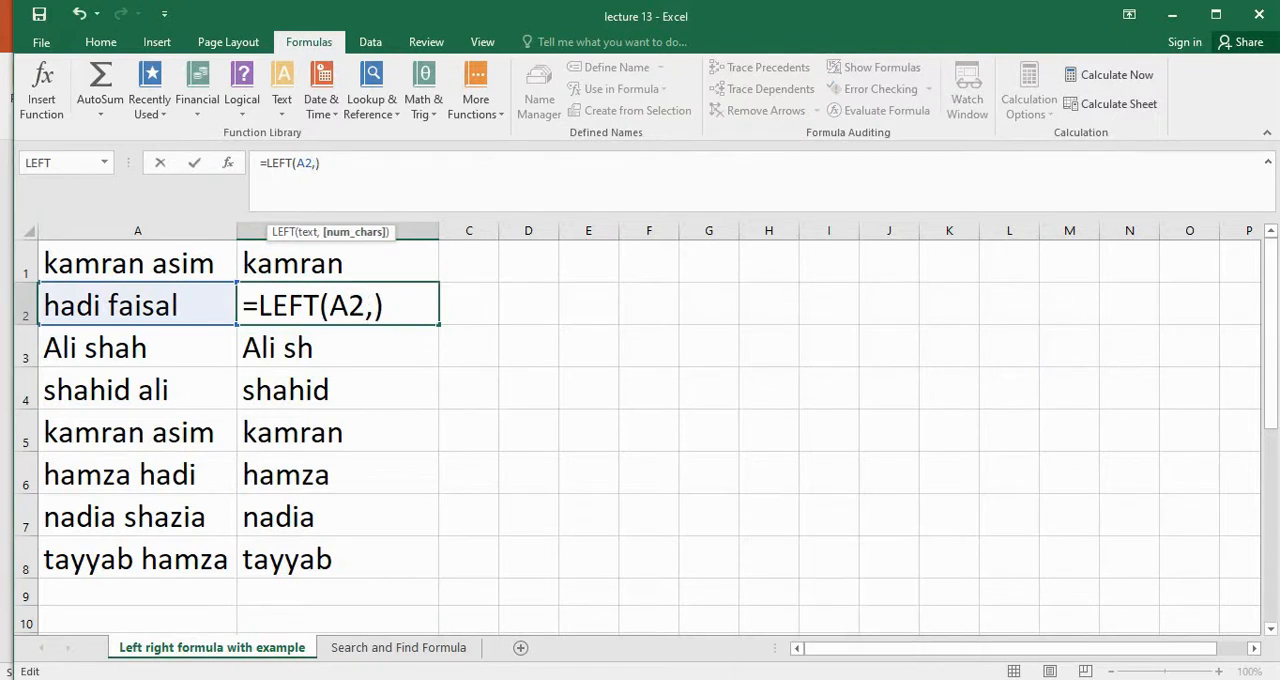
pyautogui.write('find')
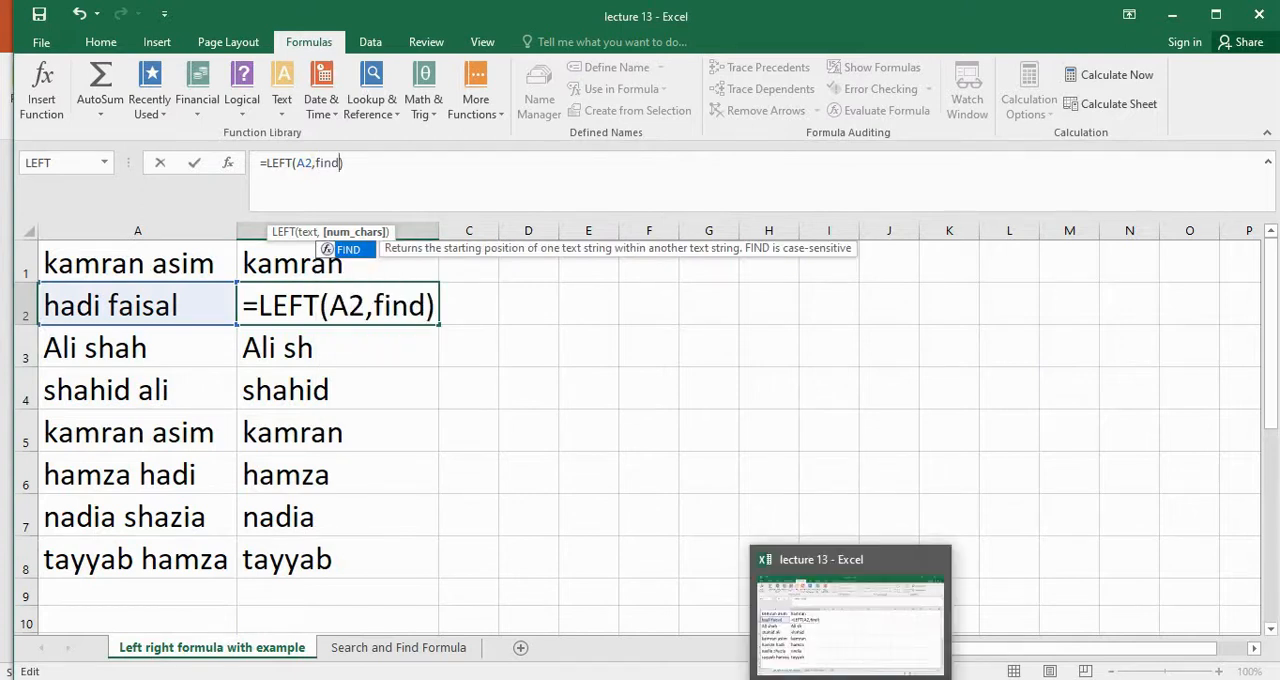
pyautogui.write('(')
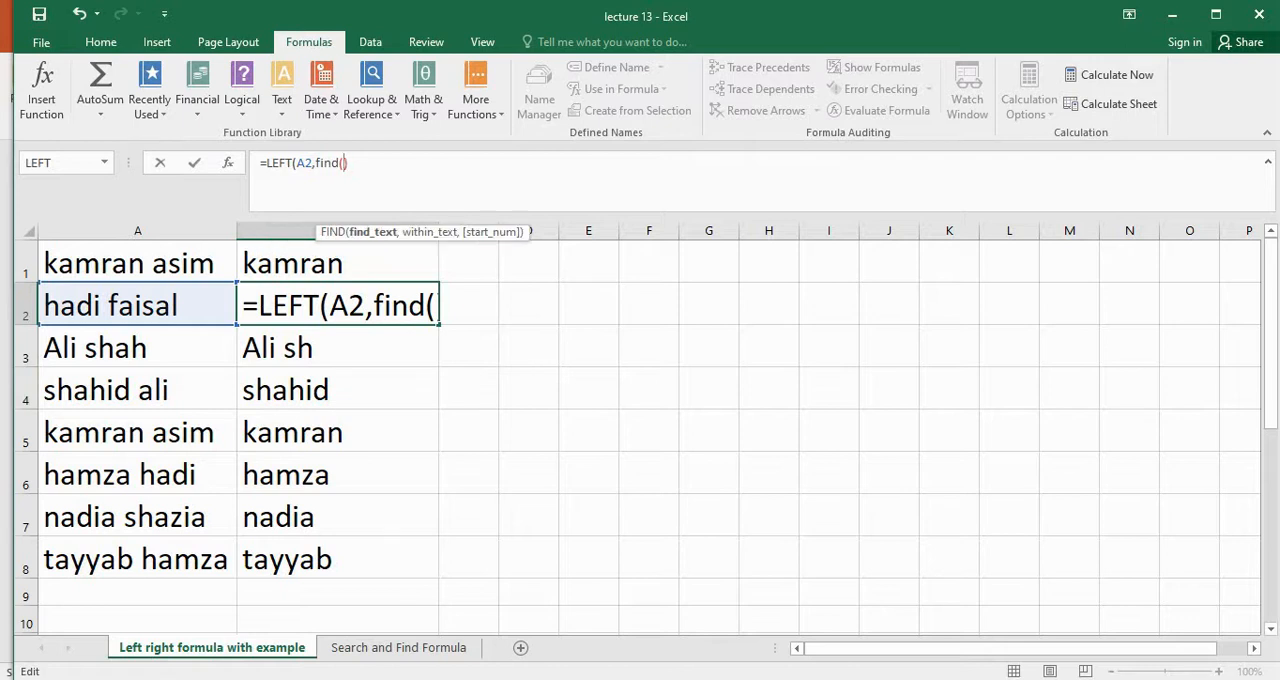
pyautogui.write('"')
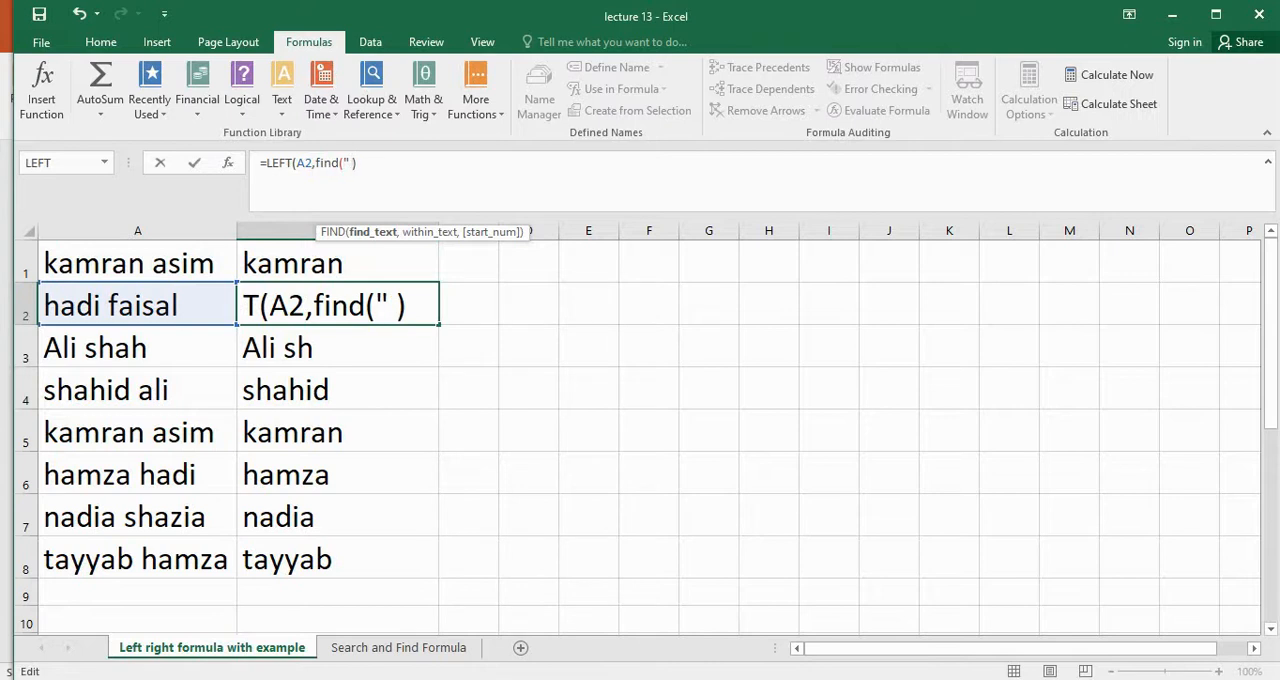
pyautogui.write(' "')
# Complete the nested FIND in B2 with a space " " as find text and A2 as within text
pyautogui.moveTo(851, 679)
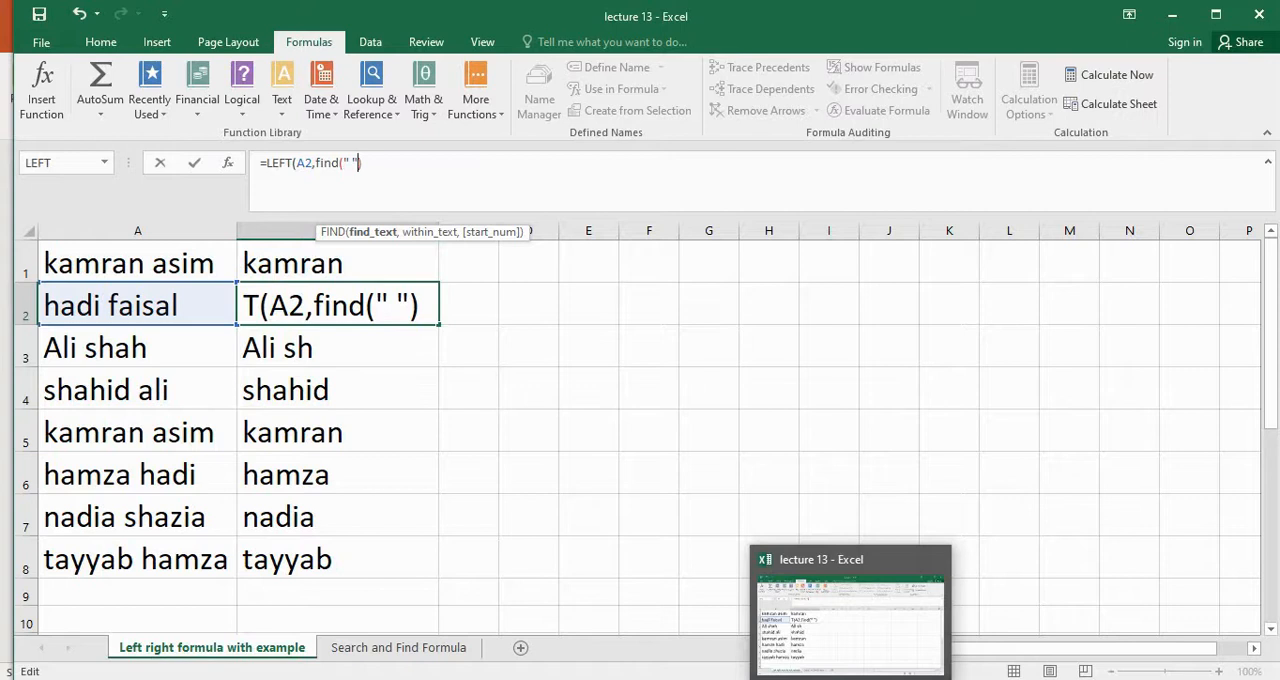
pyautogui.write(',')
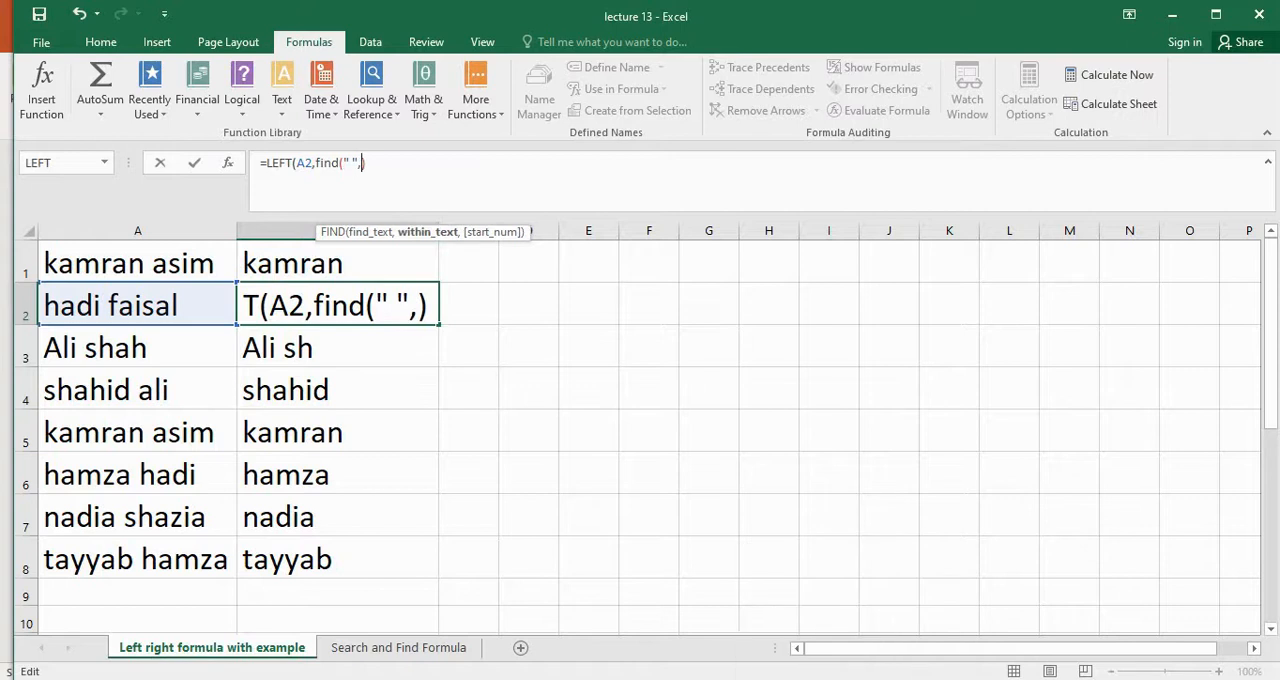
pyautogui.click(177, 300)
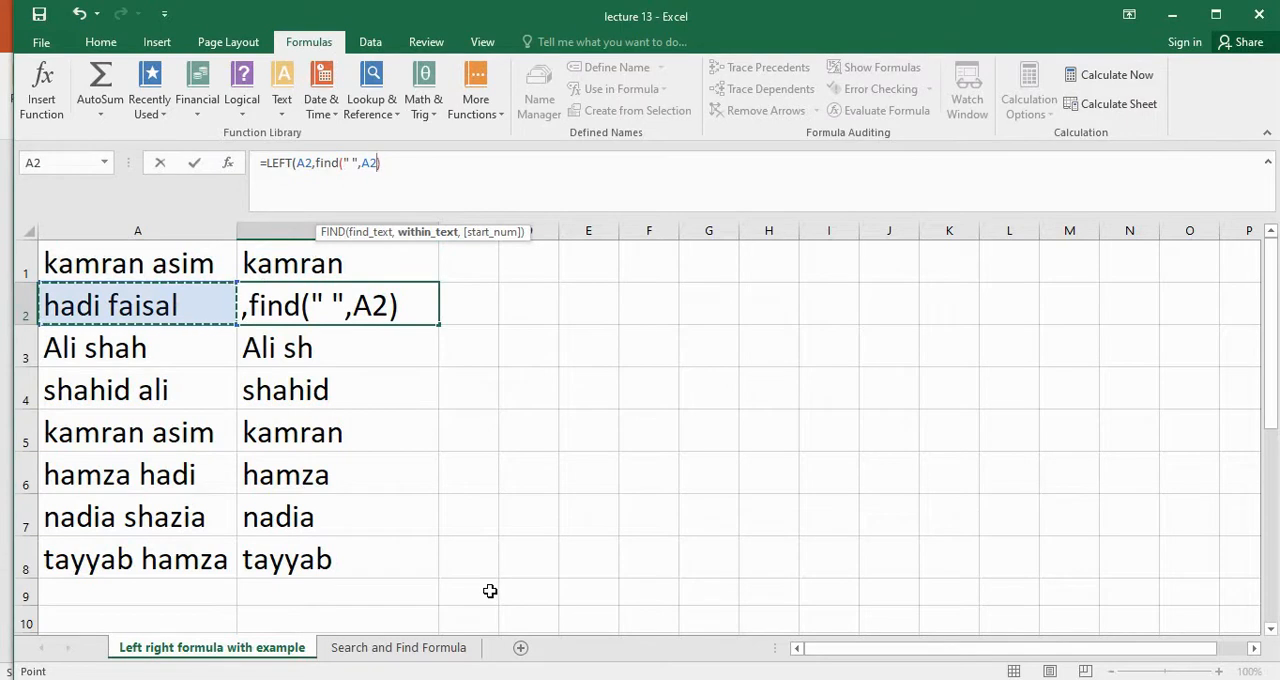
pyautogui.write(')')
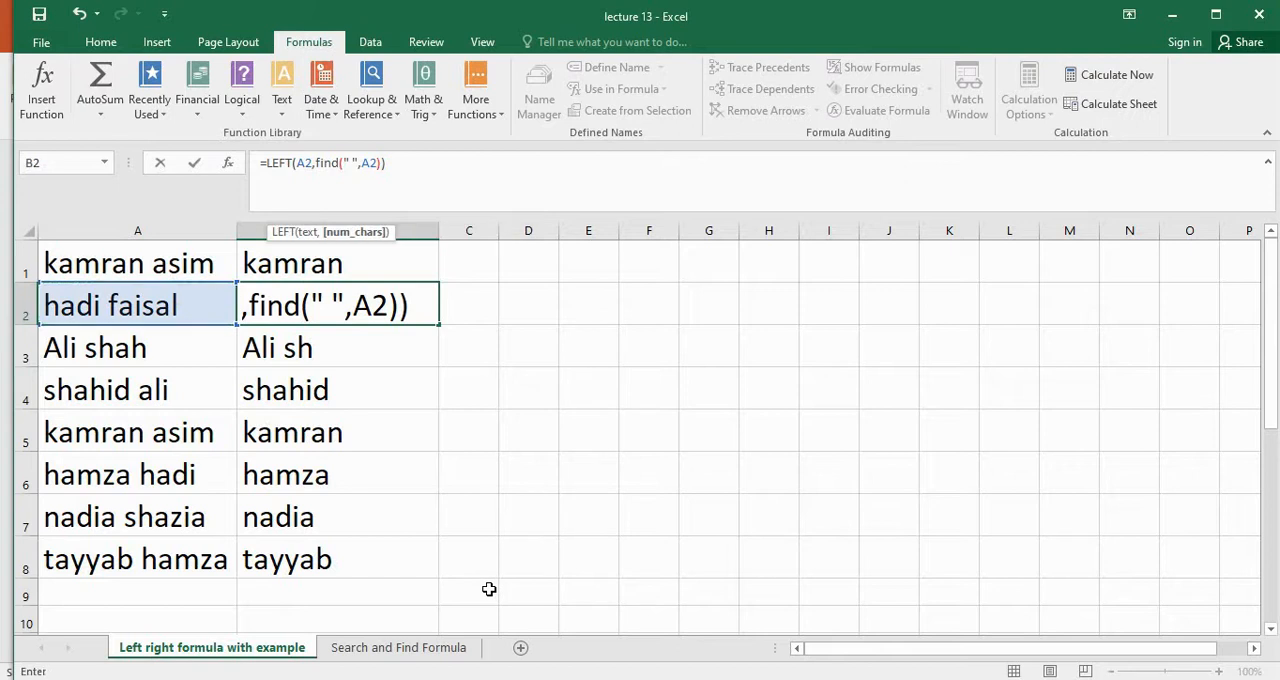
pyautogui.press('Return')
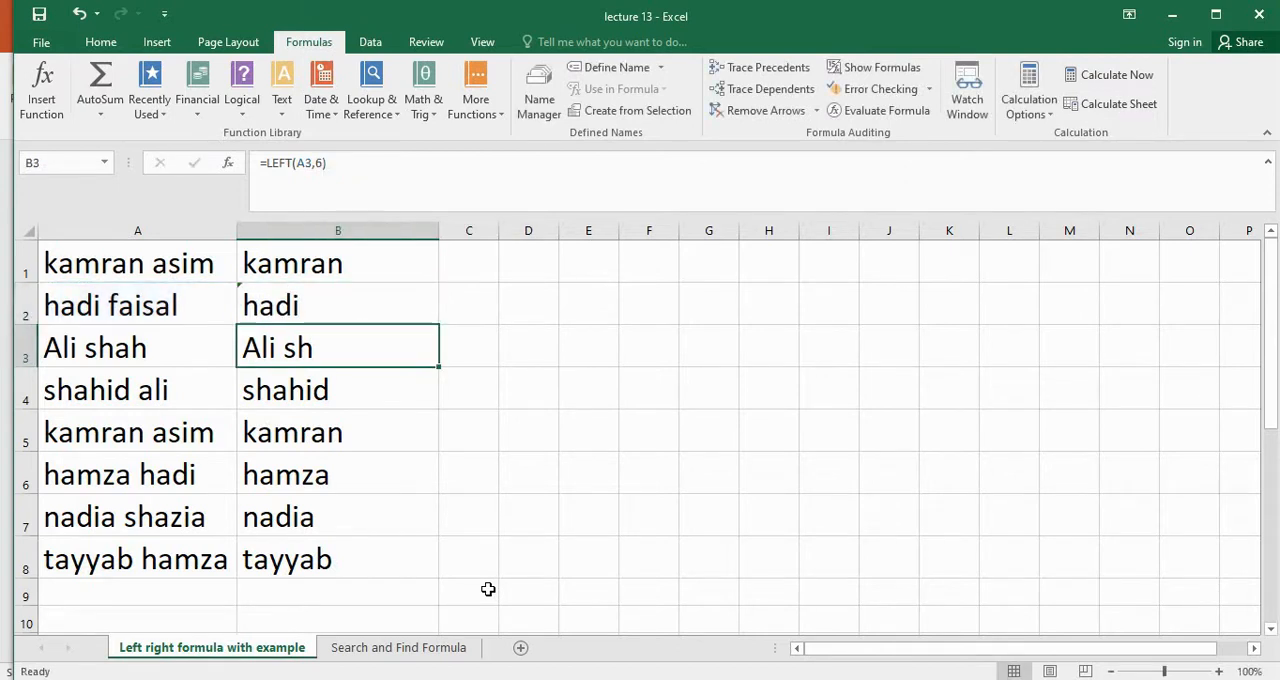
# Copy the LEFT and FIND formula from B2 into B1
pyautogui.click(348, 309)
pyautogui.hotkey('ctrl', 'c')
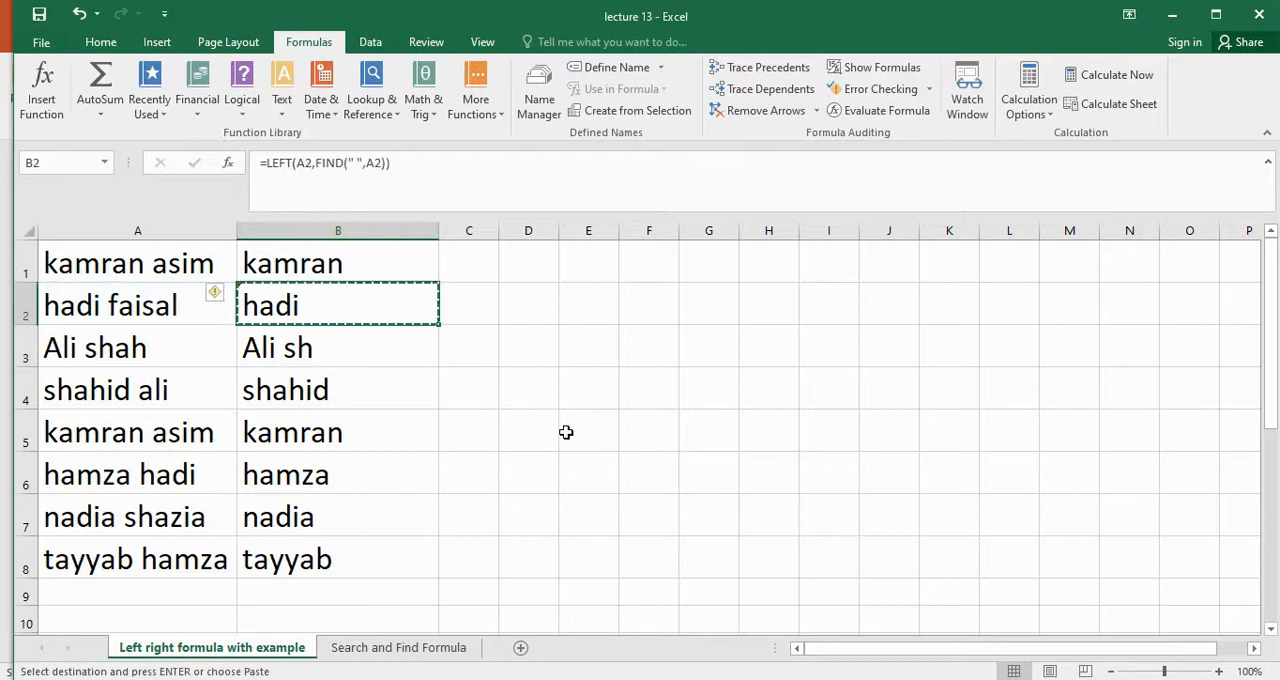
pyautogui.click(375, 262)
pyautogui.hotkey('ctrl', 'v')
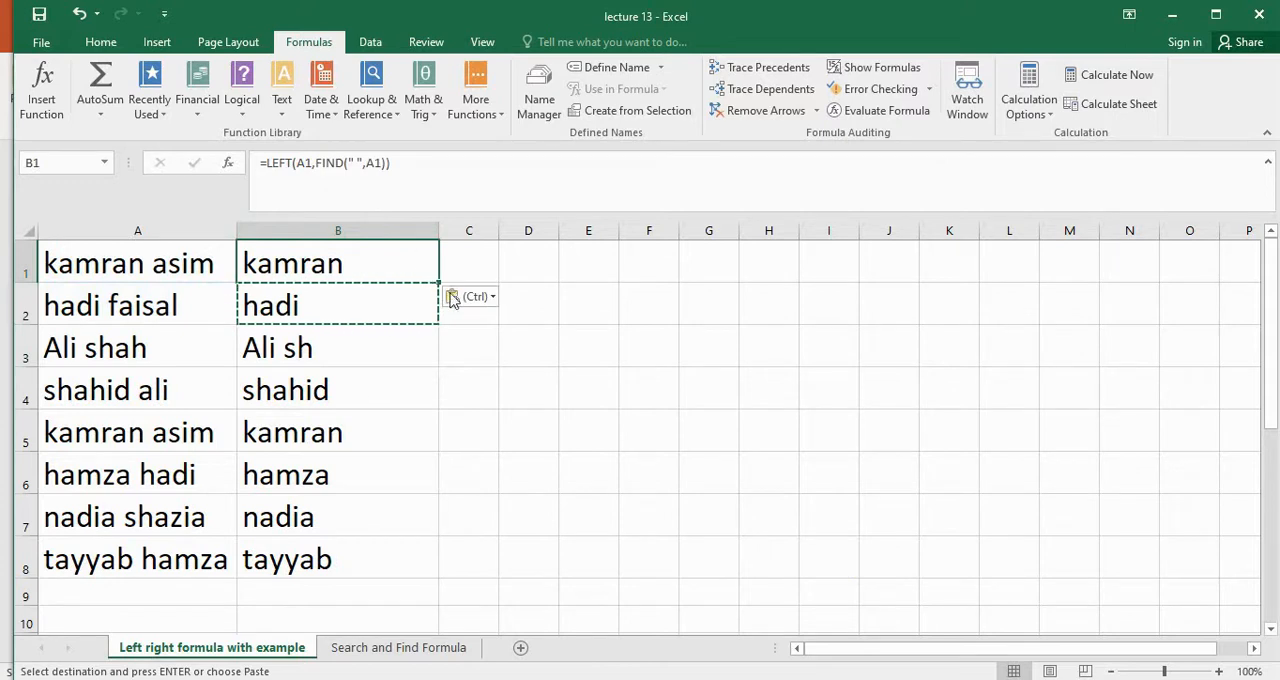
# Fill B1's combined LEFT and FIND formula down through B8 and check the formula in B3
pyautogui.moveTo(438, 283); pyautogui.dragTo(357, 568)
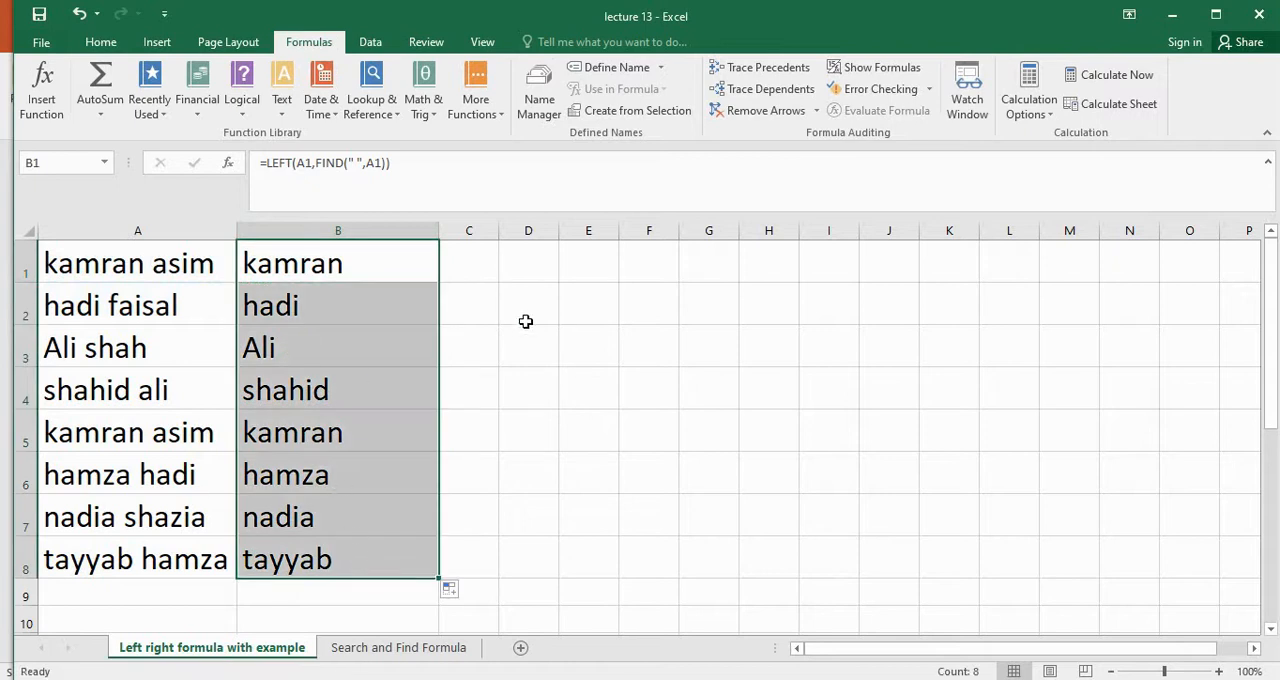
pyautogui.click(567, 358)
pyautogui.click(346, 342)
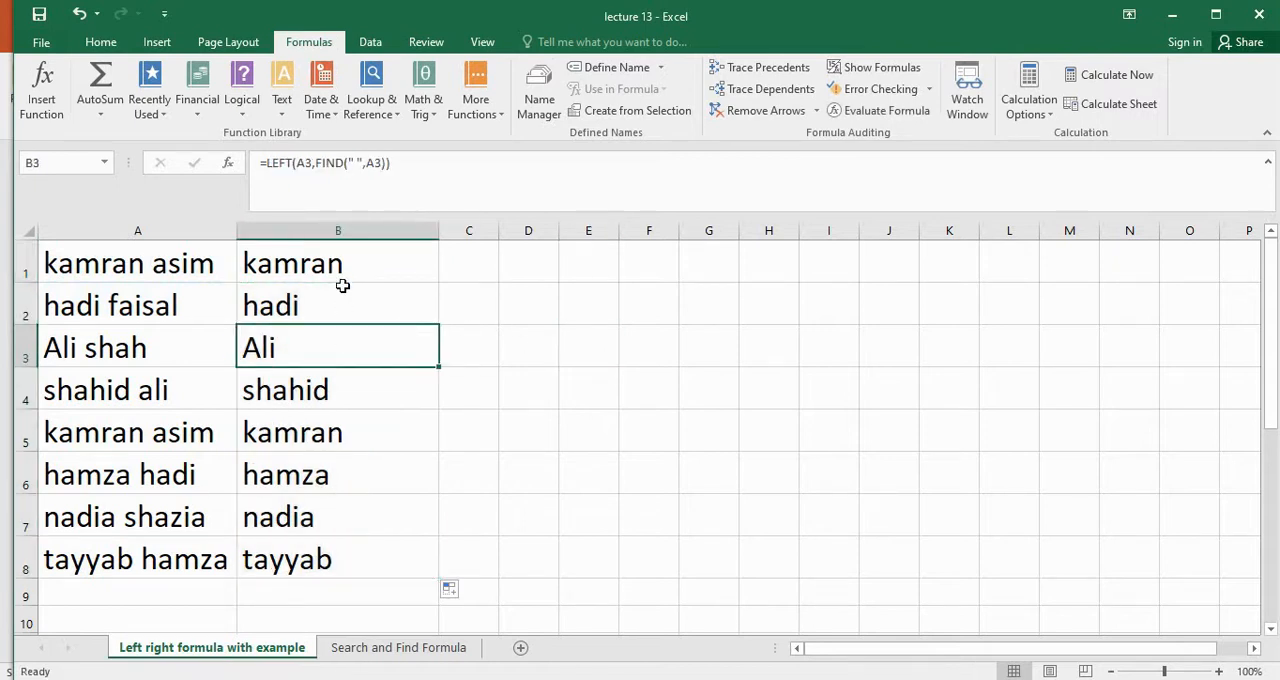
# Check the copied LEFT and FIND formulas in cells B2, B3 and B4
pyautogui.click(329, 300)
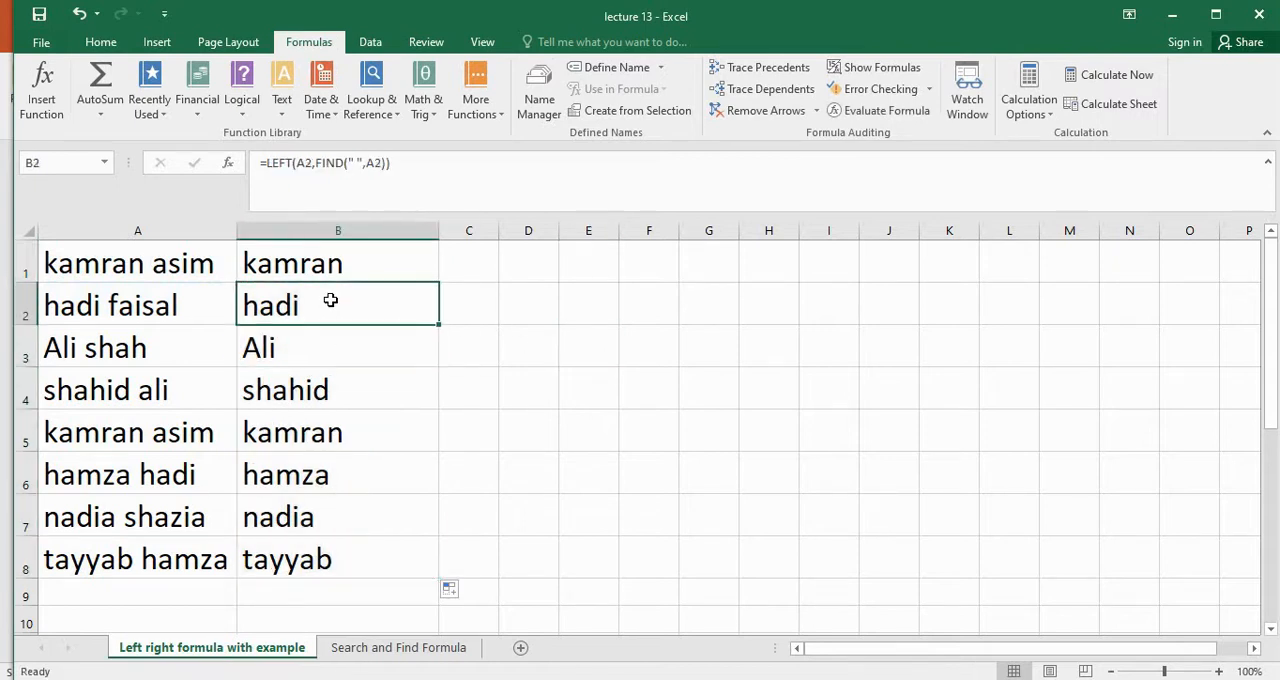
pyautogui.click(331, 352)
pyautogui.click(349, 388)
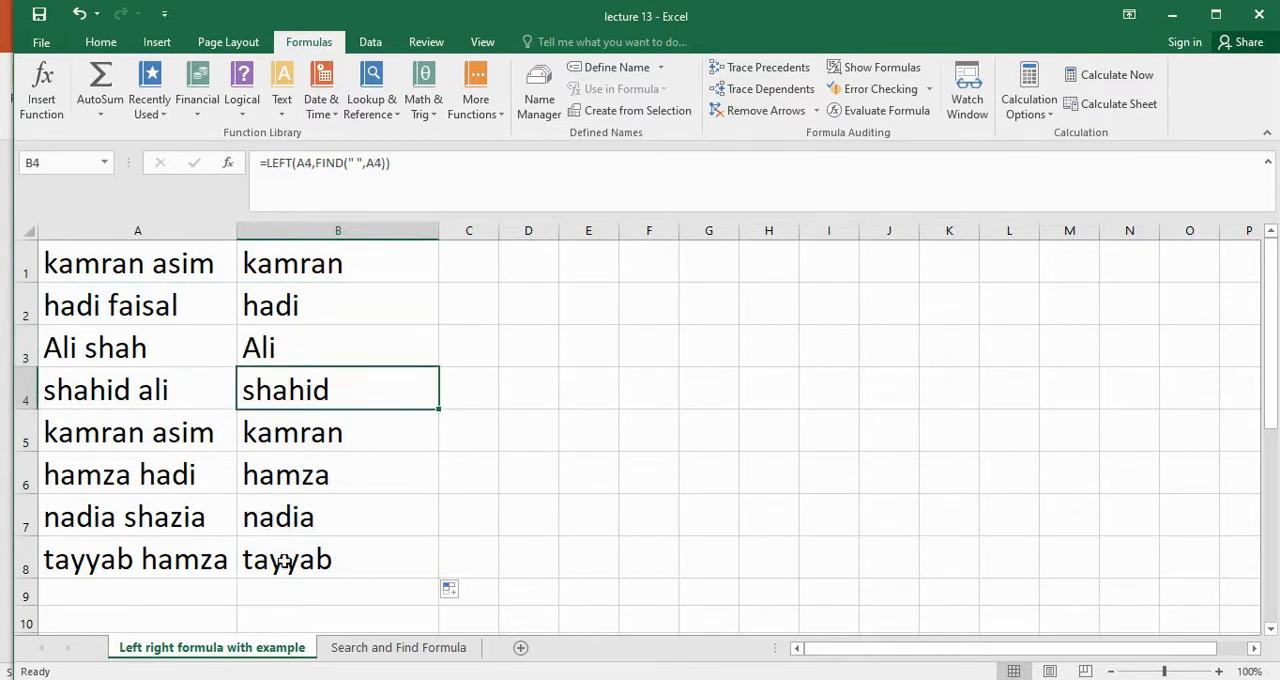
# Shorten the first name in A7 to the single letter "n", keeping the space and surname
pyautogui.doubleClick(113, 518)
pyautogui.press('BackSpace')
pyautogui.press('BackSpace')
pyautogui.press('BackSpace')
pyautogui.press('BackSpace')
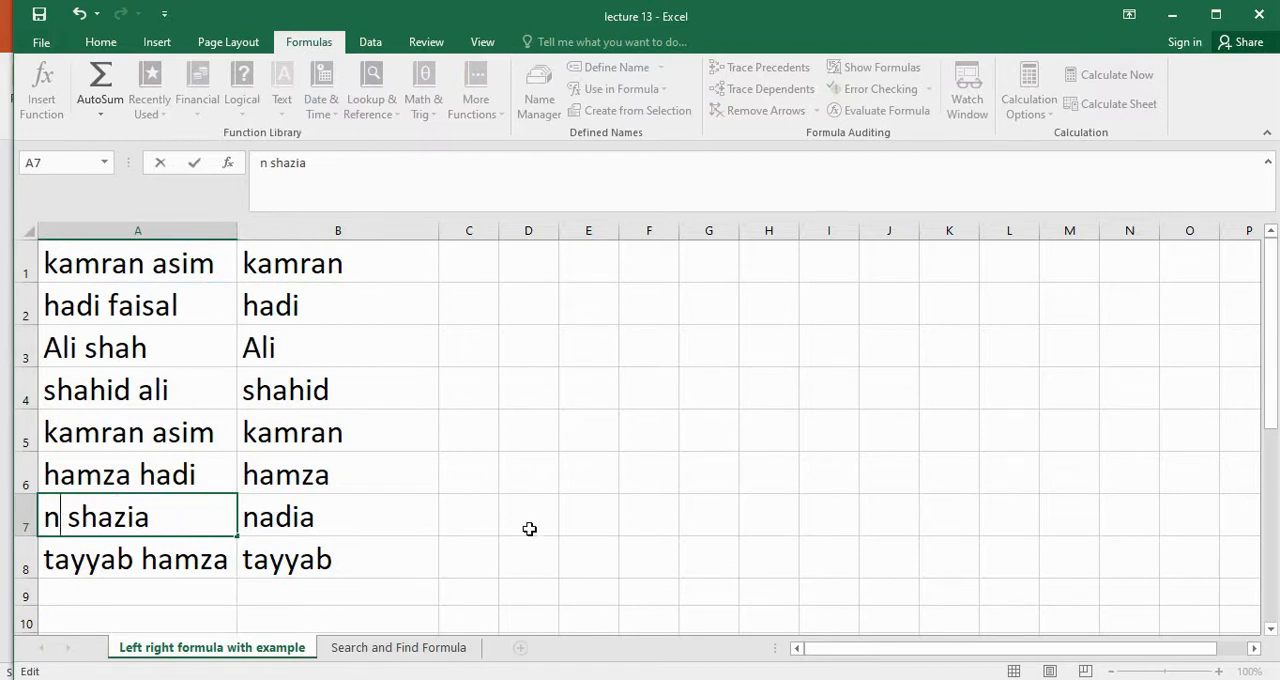
pyautogui.click(568, 478)
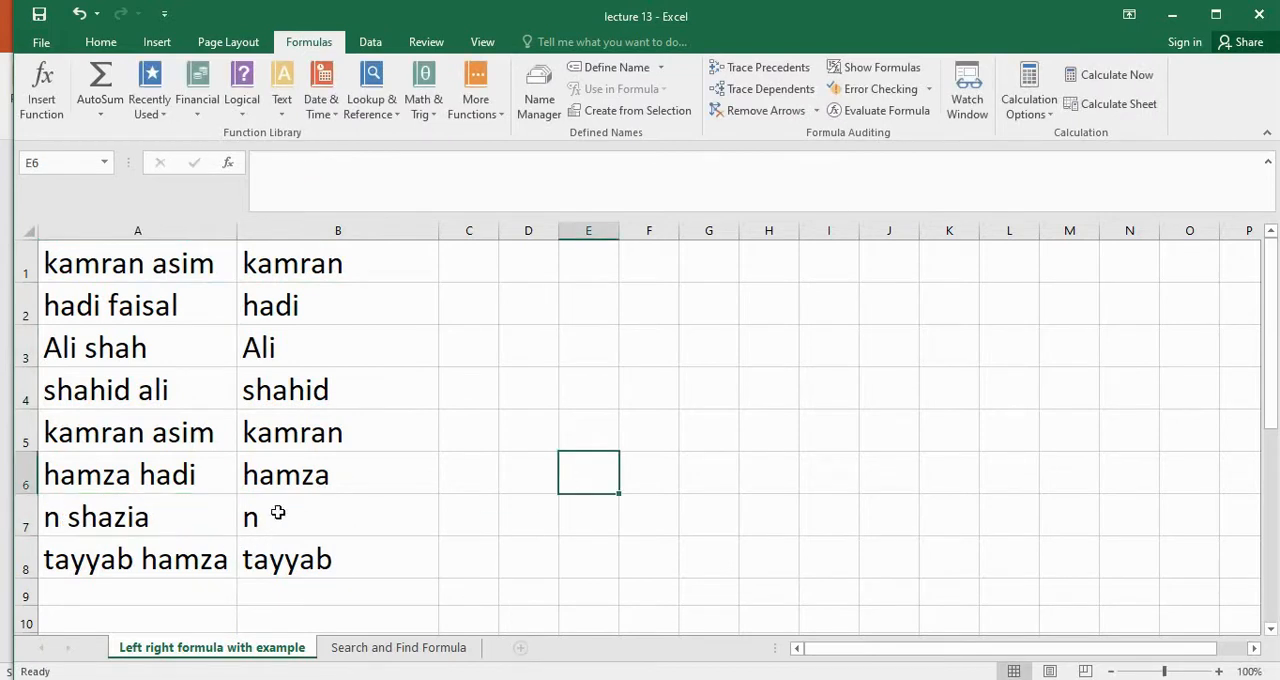
# Extend the "n" in A7 into a different five-letter first name before the existing surname
pyautogui.doubleClick(66, 517)
pyautogui.write('as')
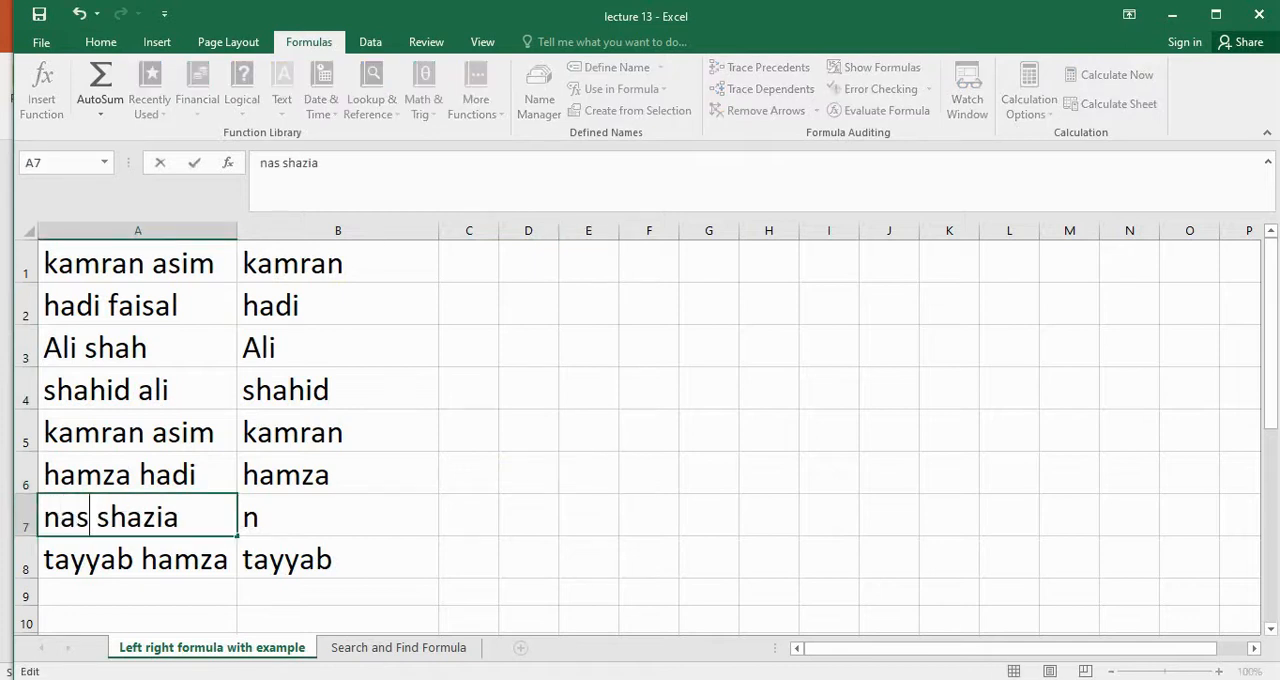
pyautogui.write('ir')
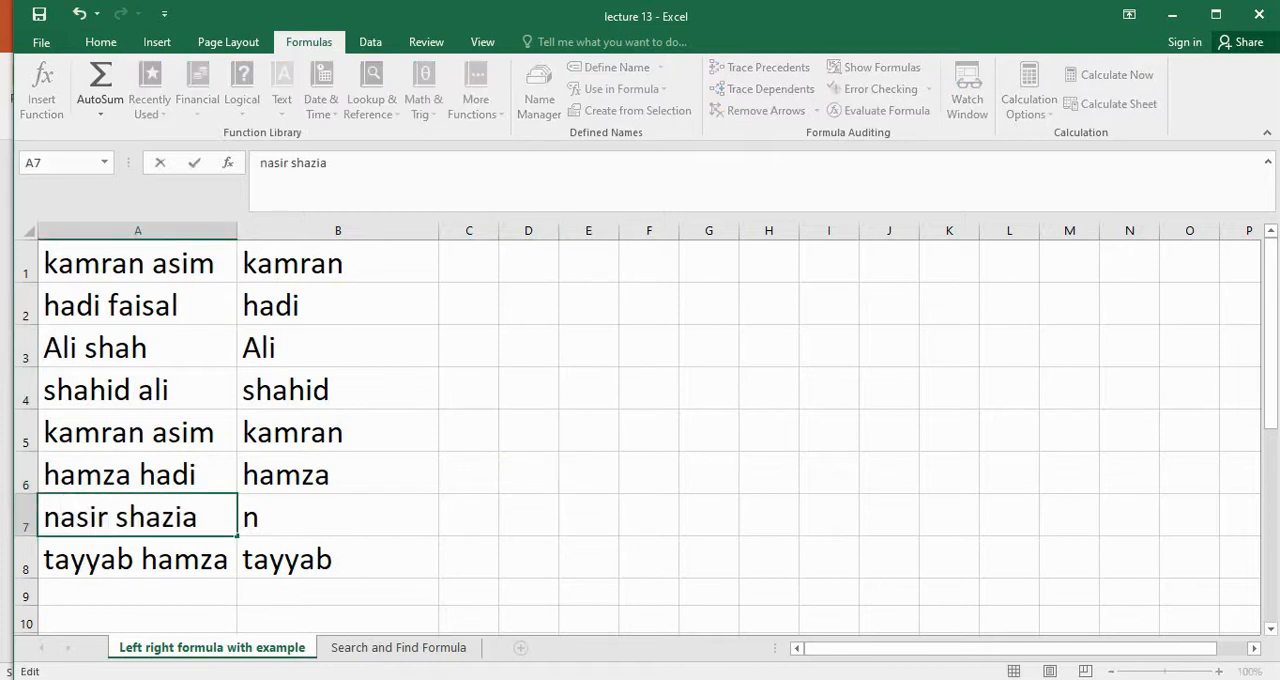
pyautogui.click(694, 374)
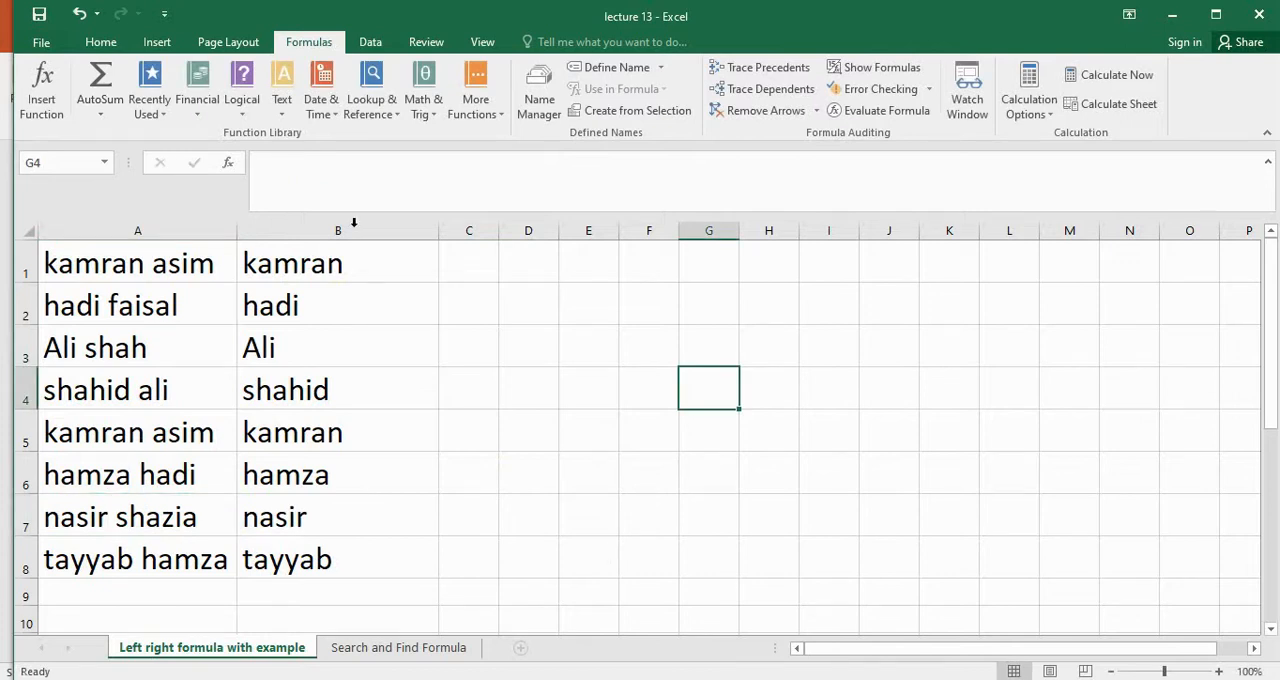